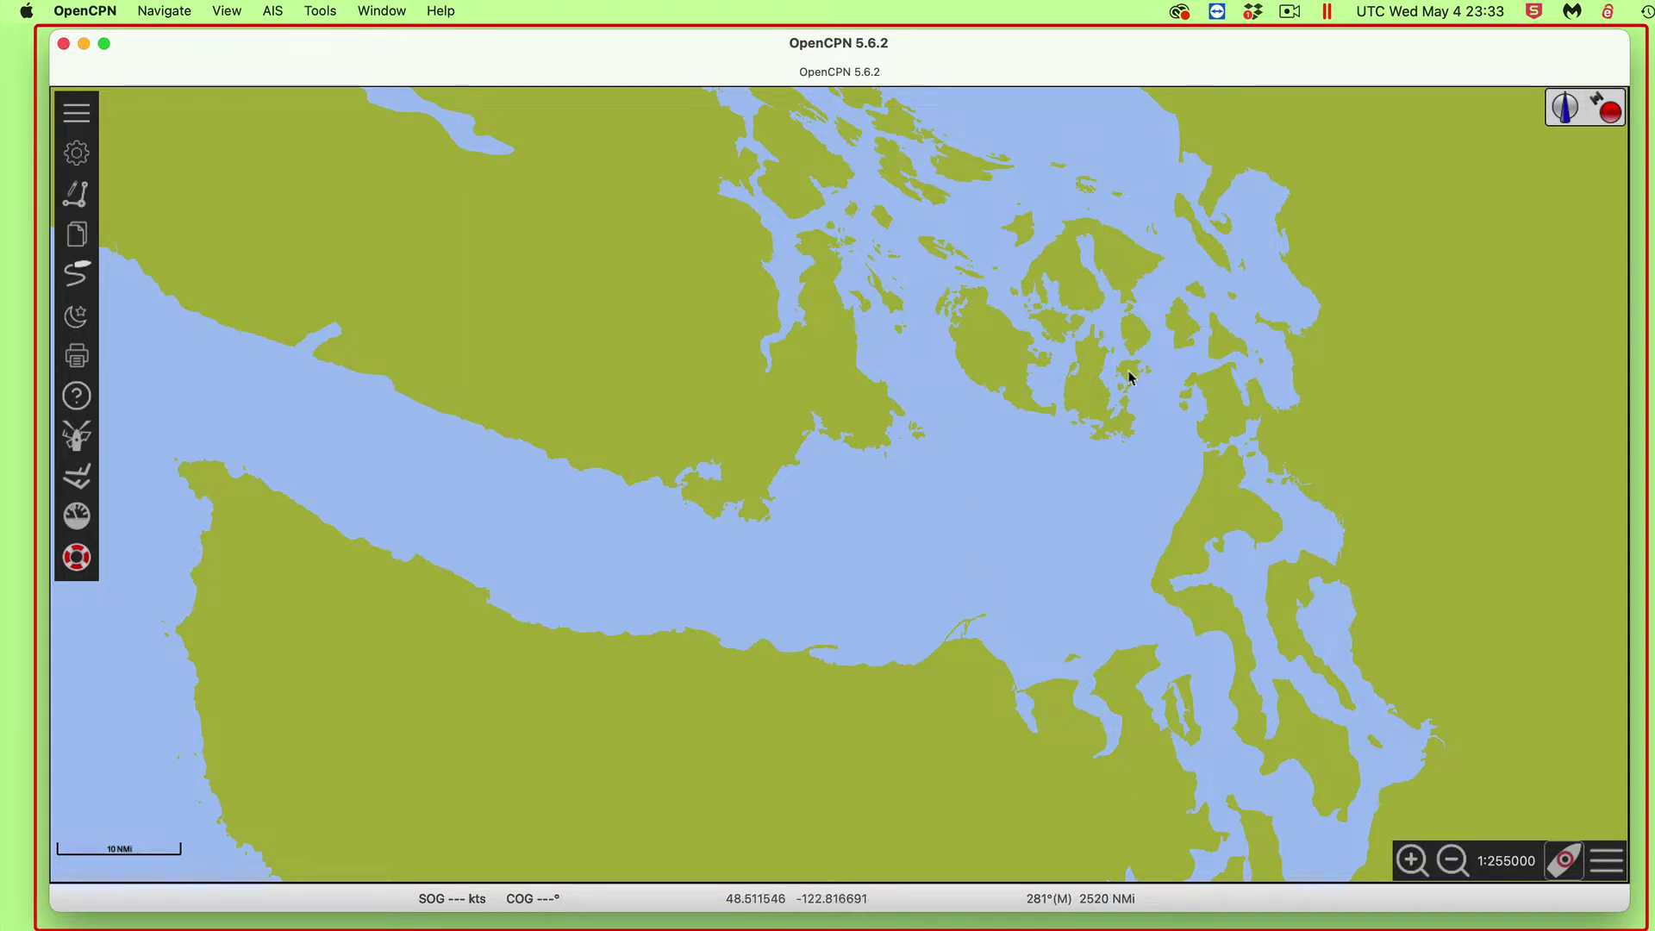
Step: Turn on Show Currents in the Chart Panel Options to display tidal current arrows
click(1607, 860)
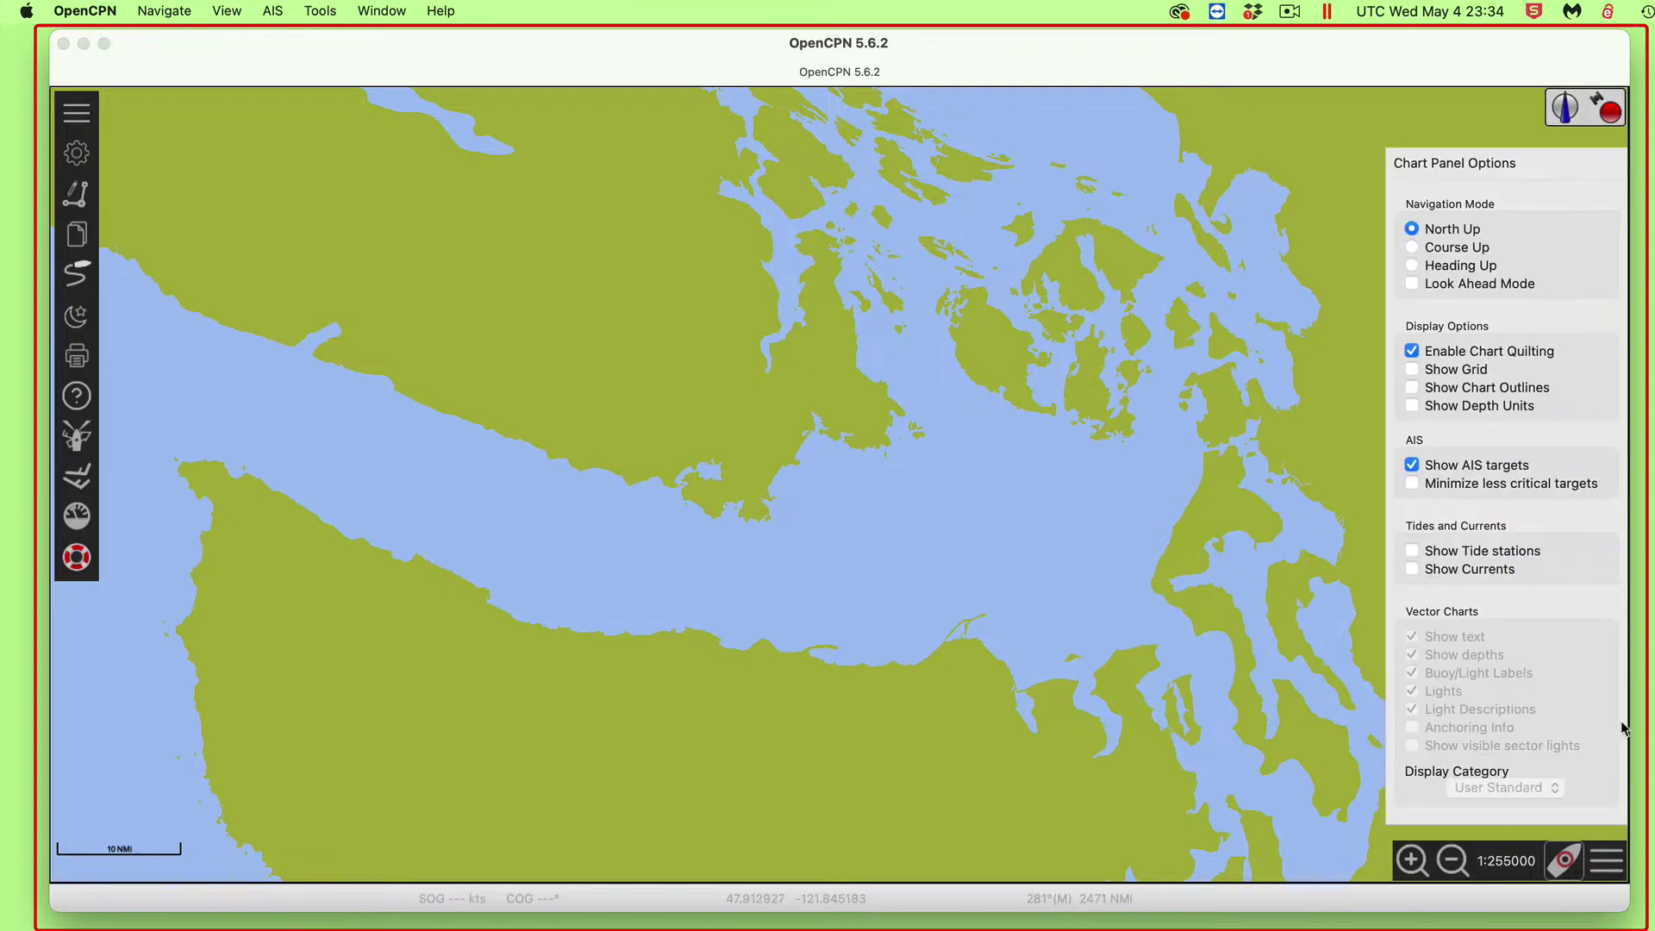
click(1411, 569)
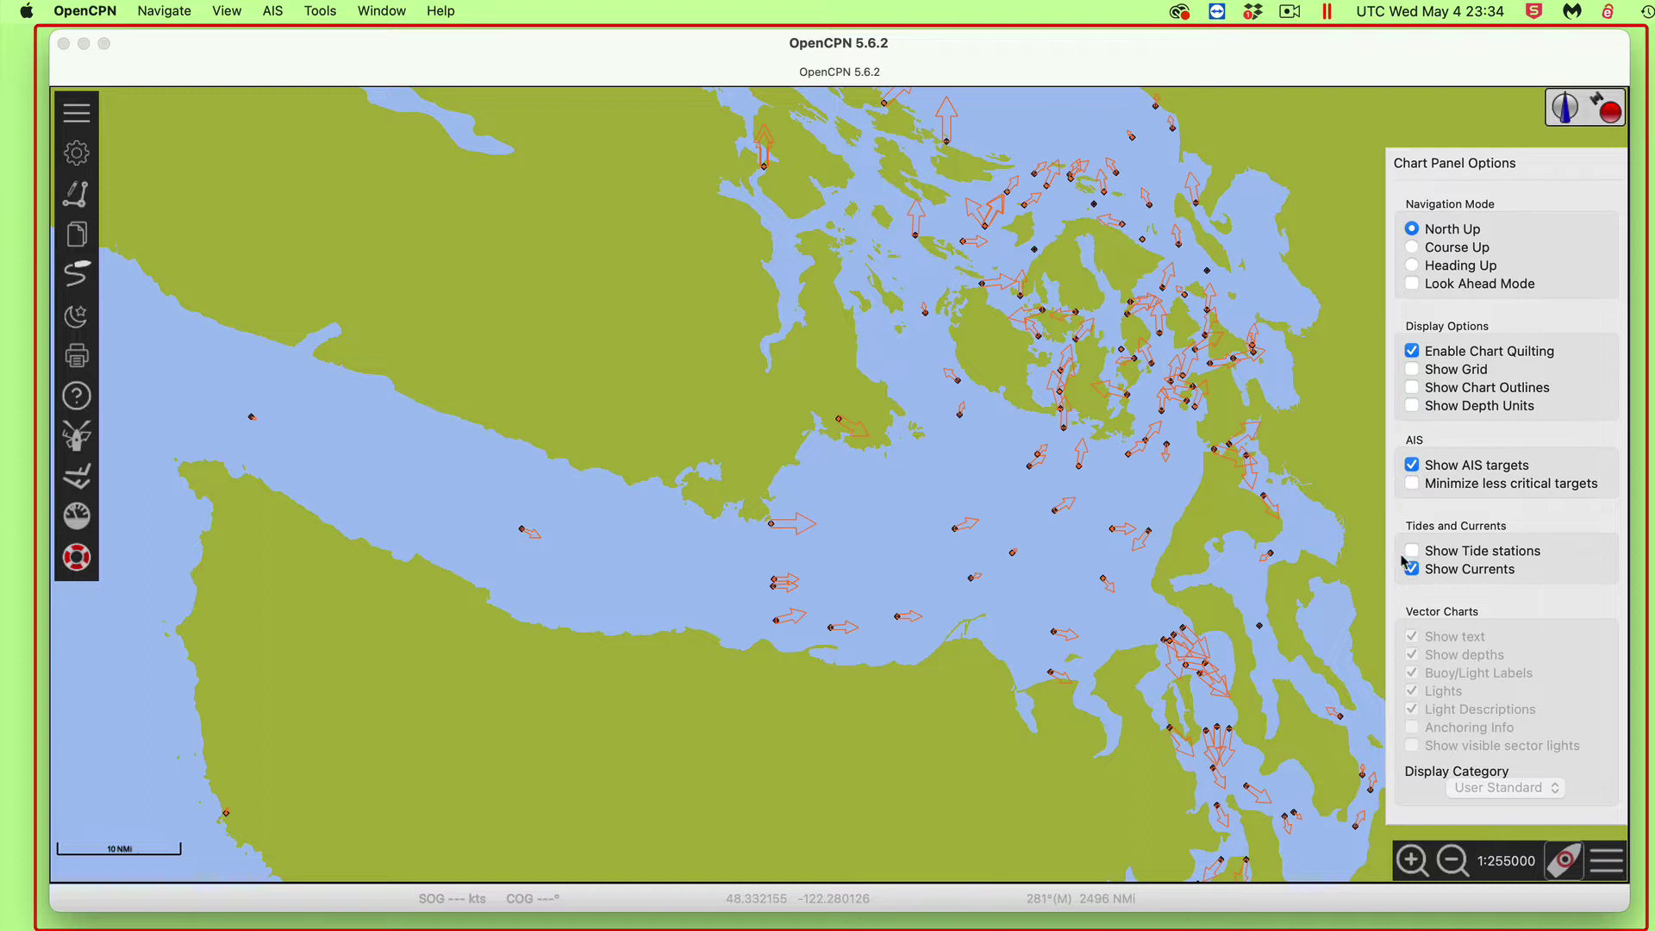
click(1608, 871)
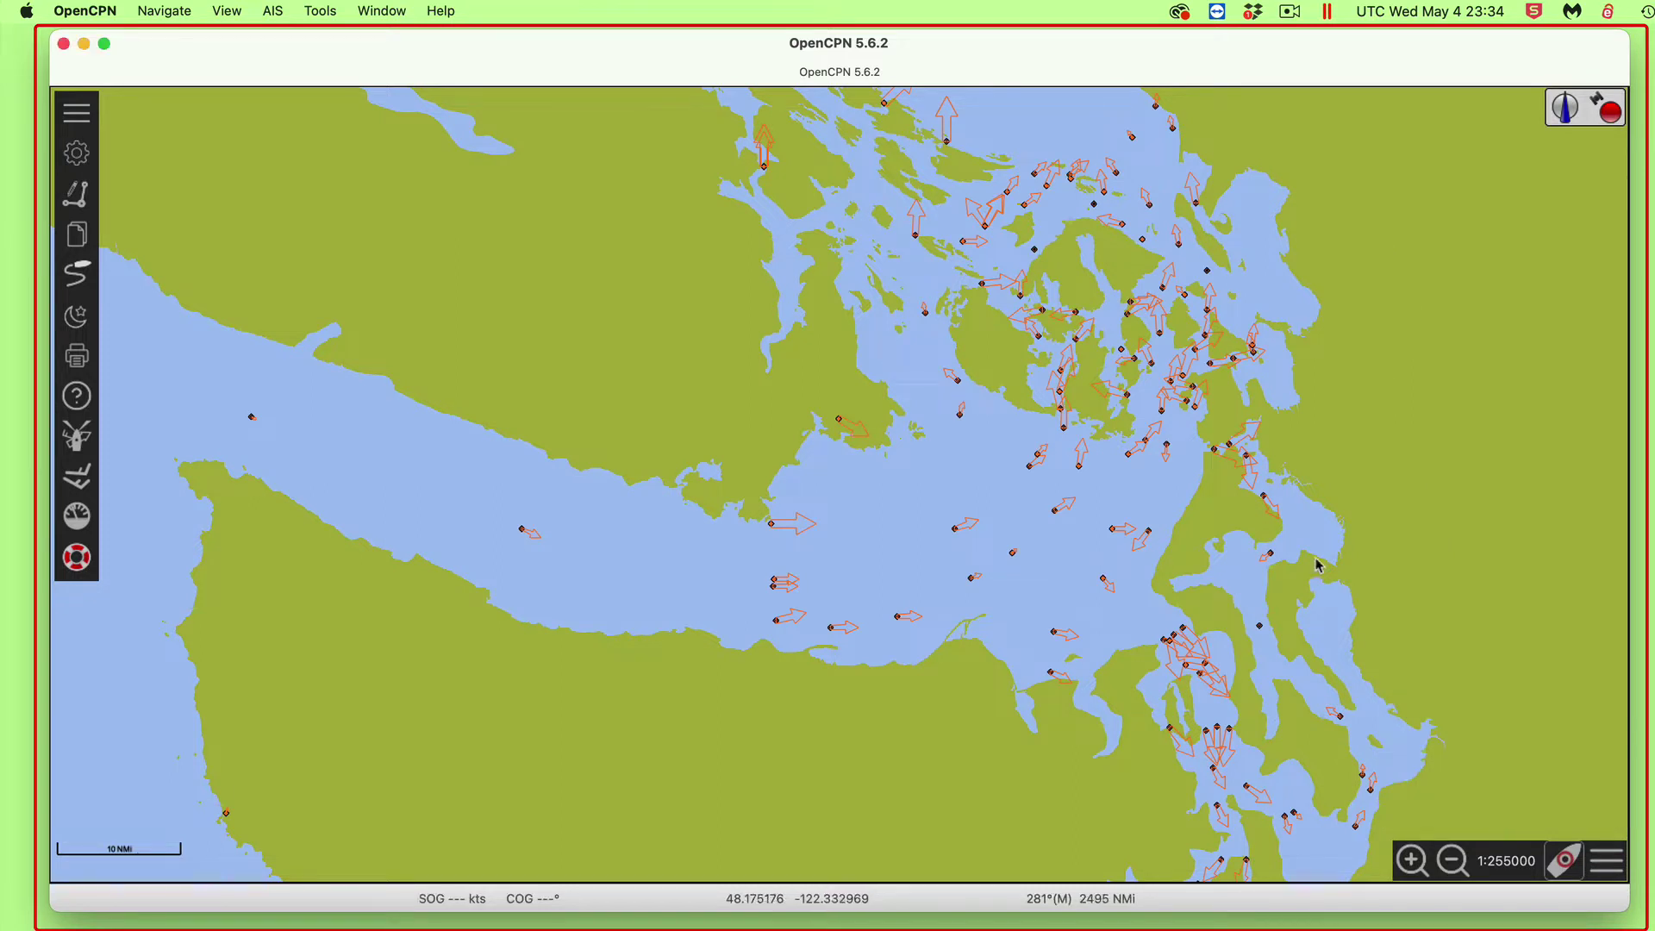
Step: Open the Smith Island current graph and enlarge its dialog
click(1149, 534)
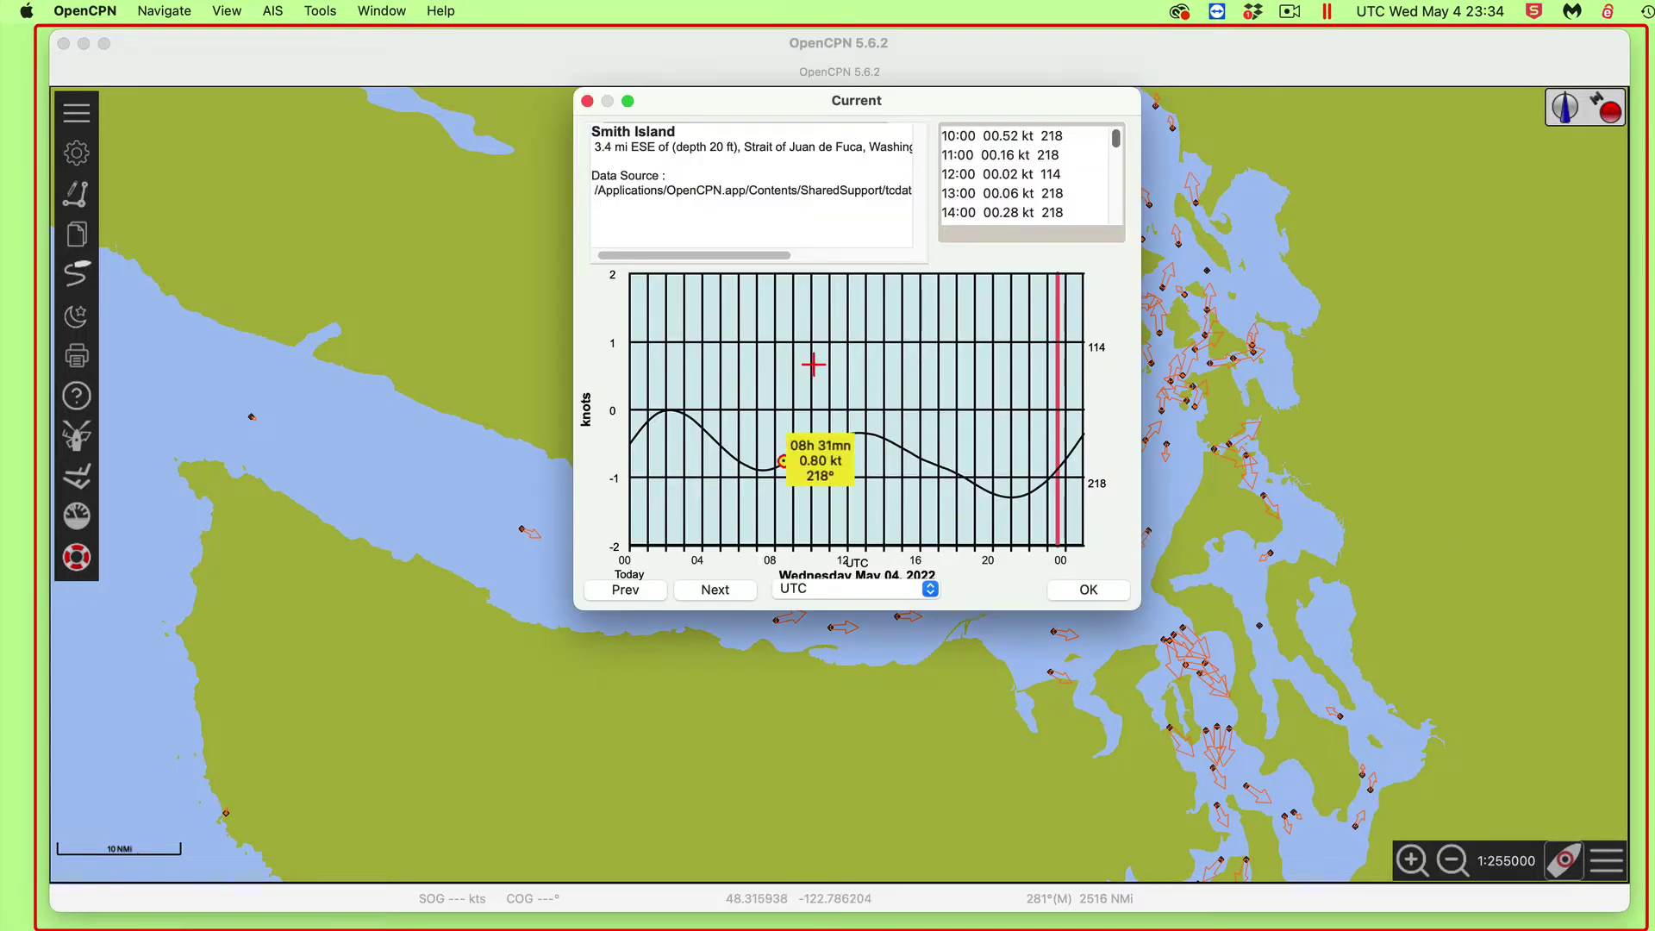
mouse_move(708, 348)
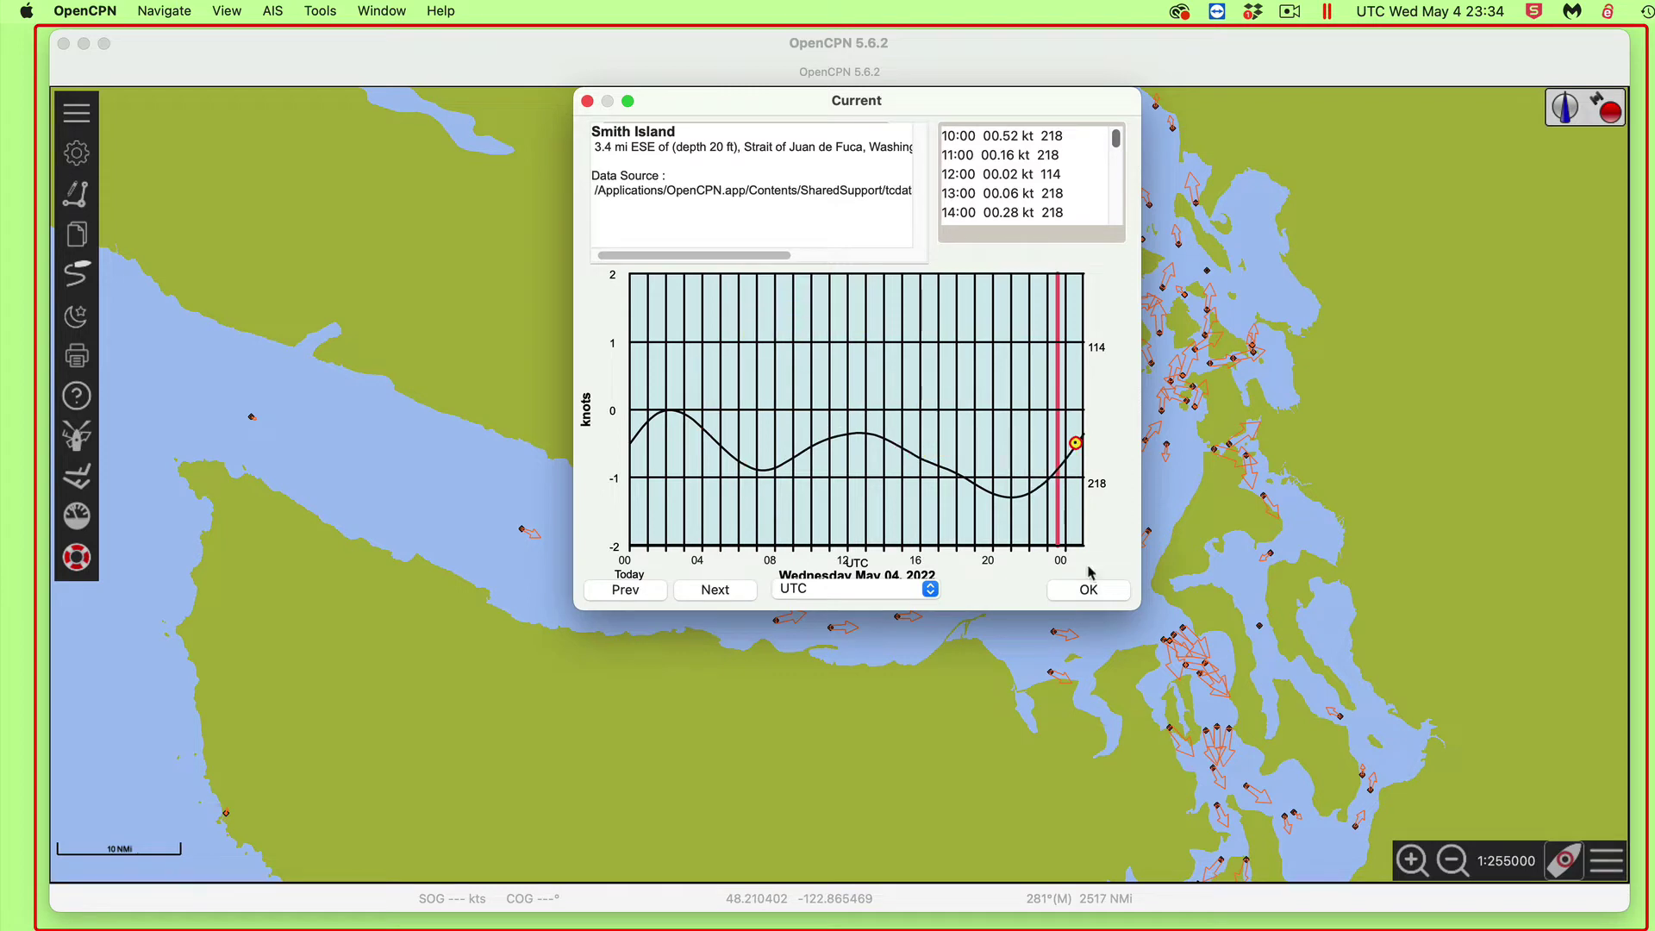
drag(1140, 608, 1610, 819)
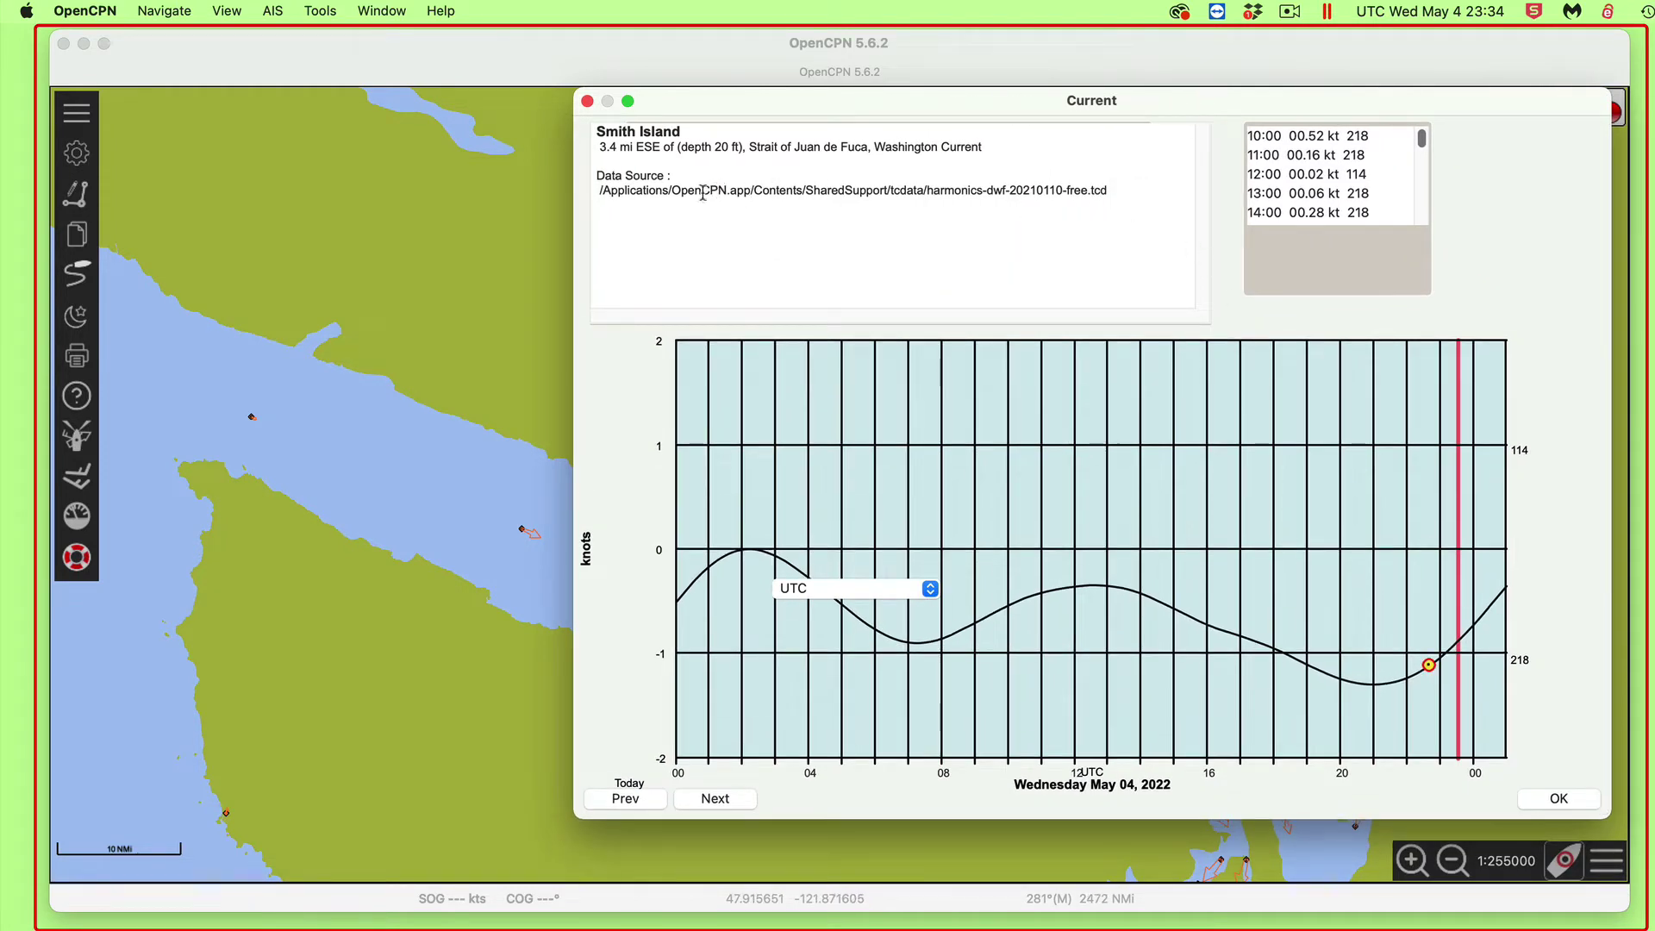
Step: Confirm the Data Source is harmonics-dwf-20210110-free.tcd, then close the Current dialog
drag(629, 188, 1112, 189)
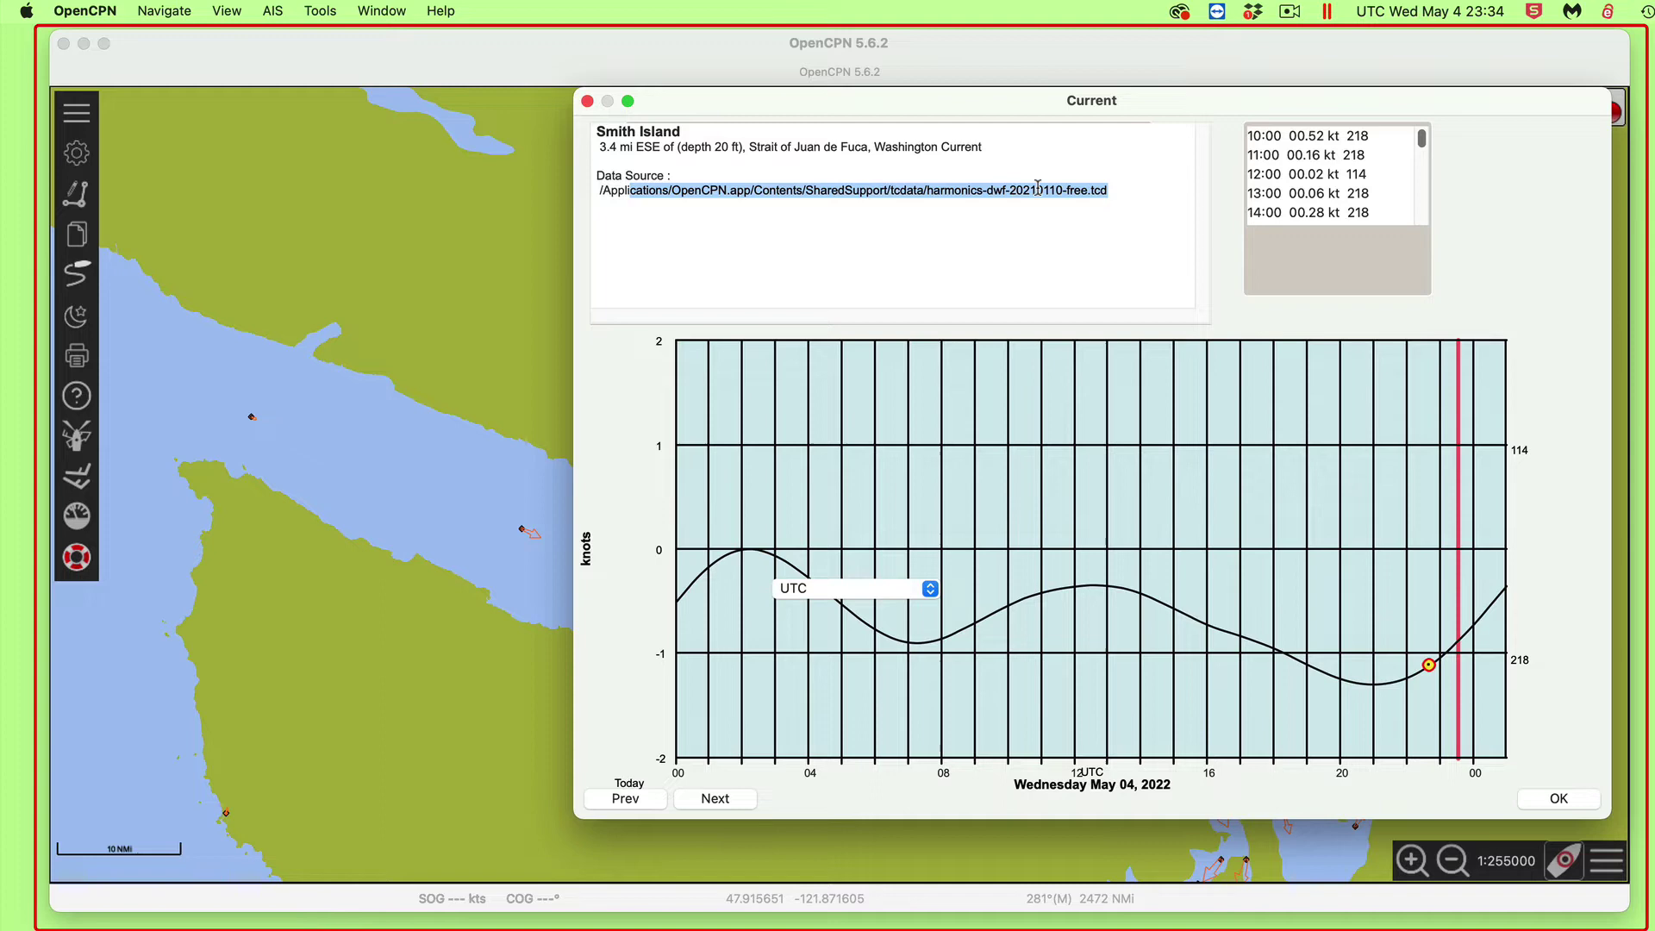
drag(1037, 188, 1112, 188)
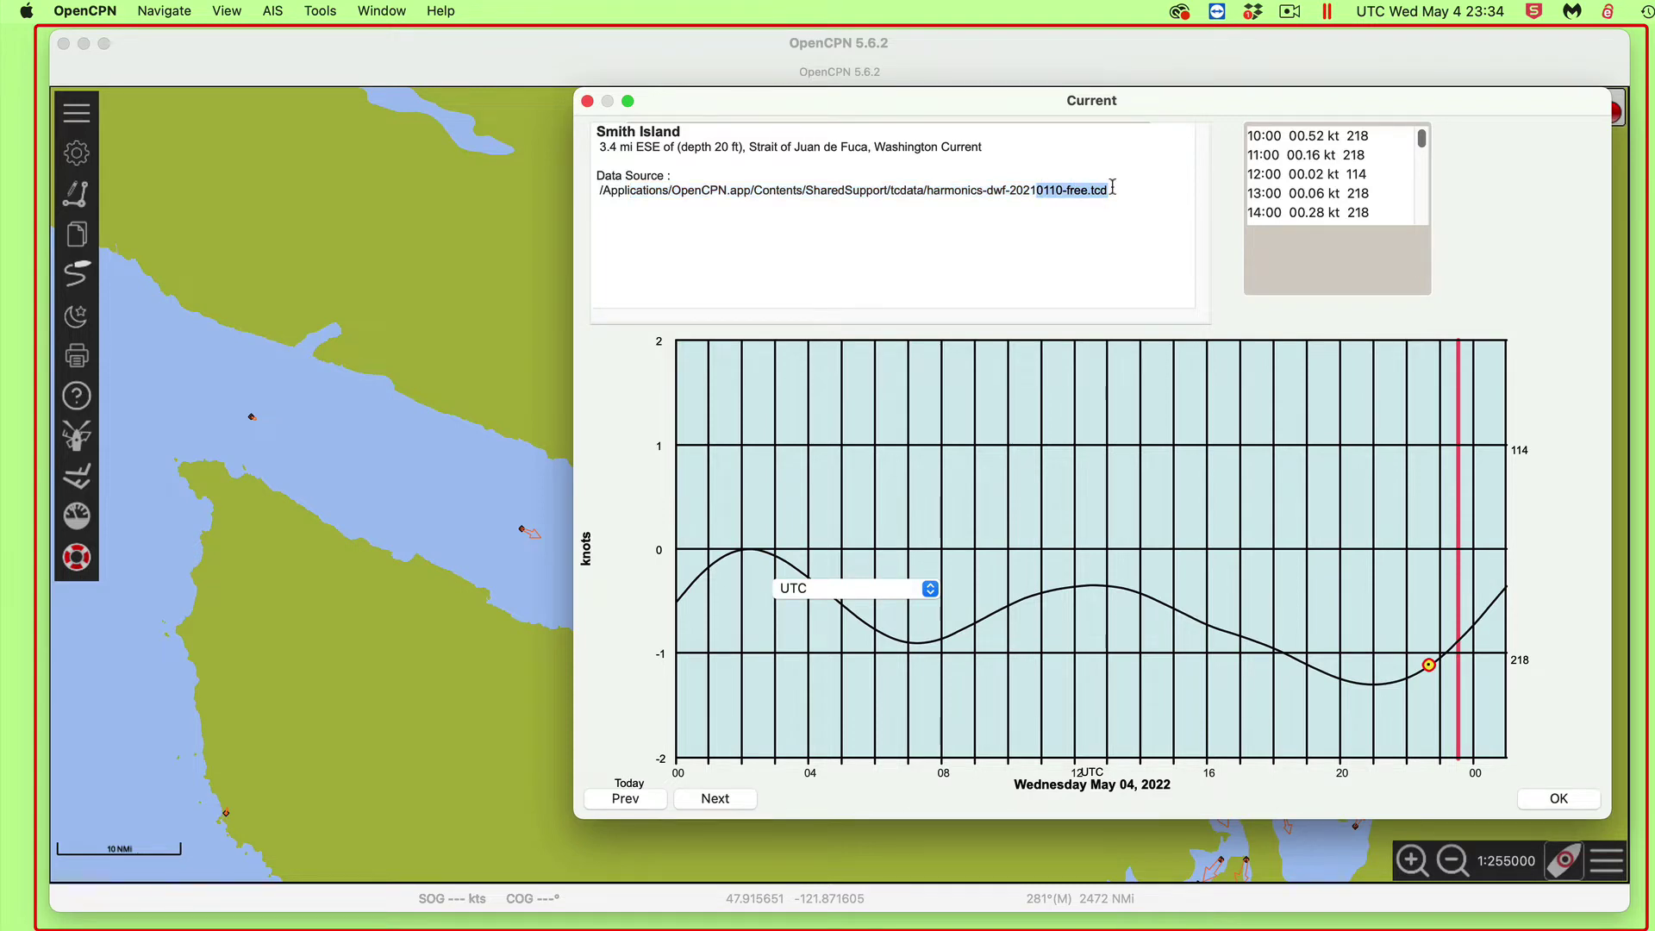
click(1073, 232)
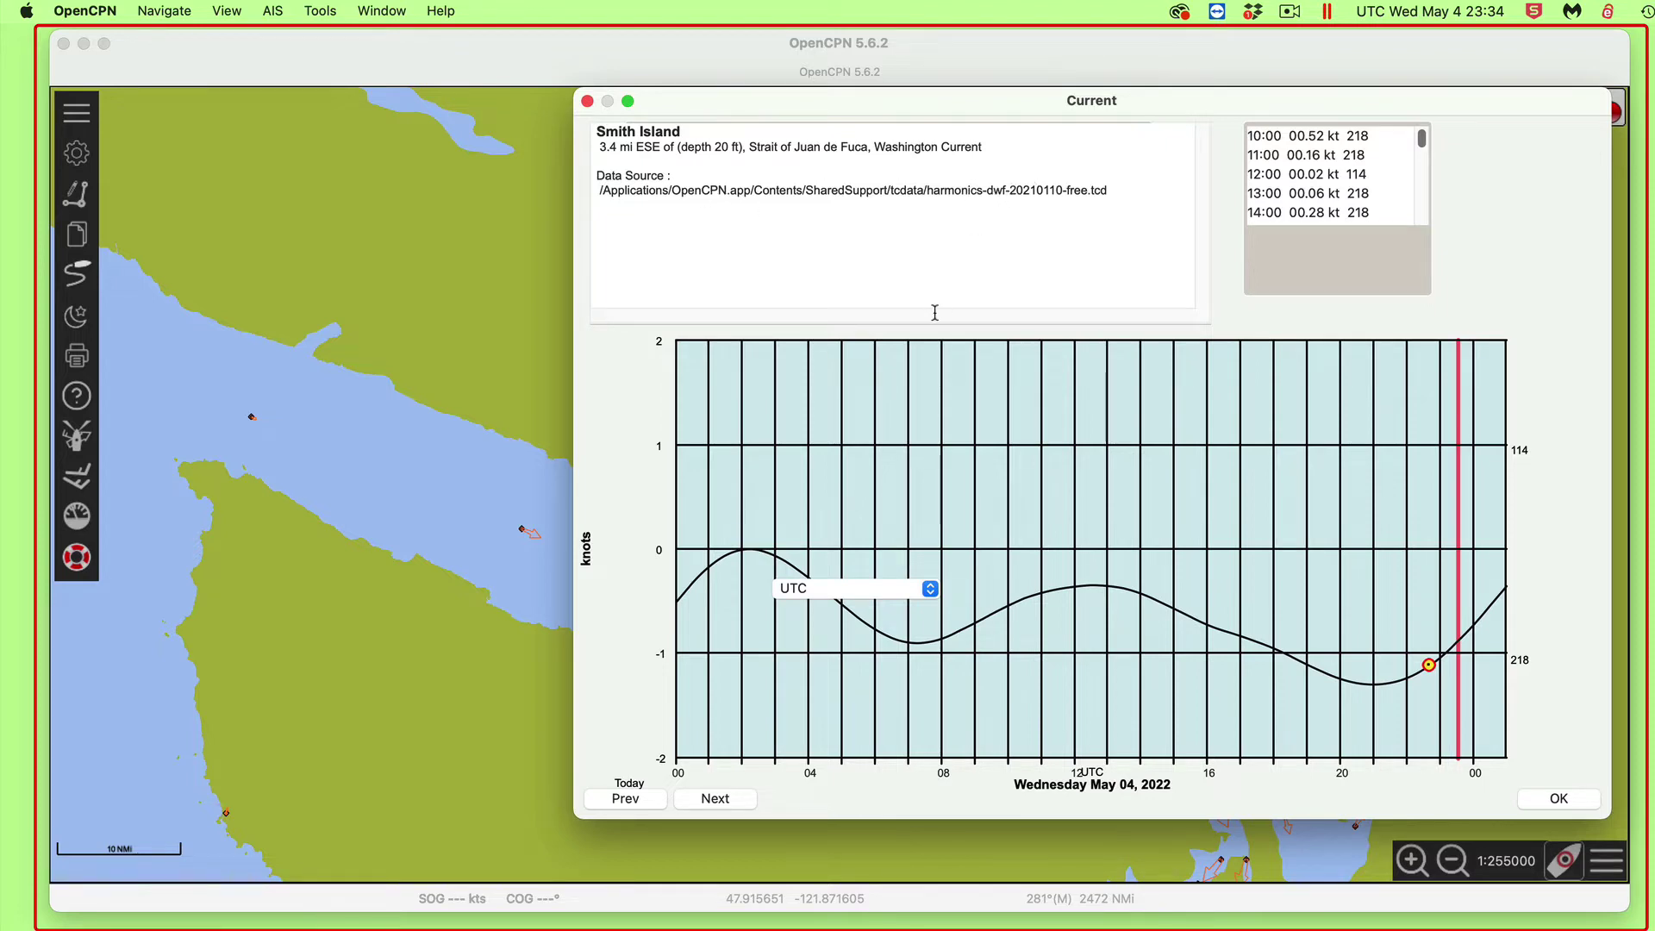
click(587, 101)
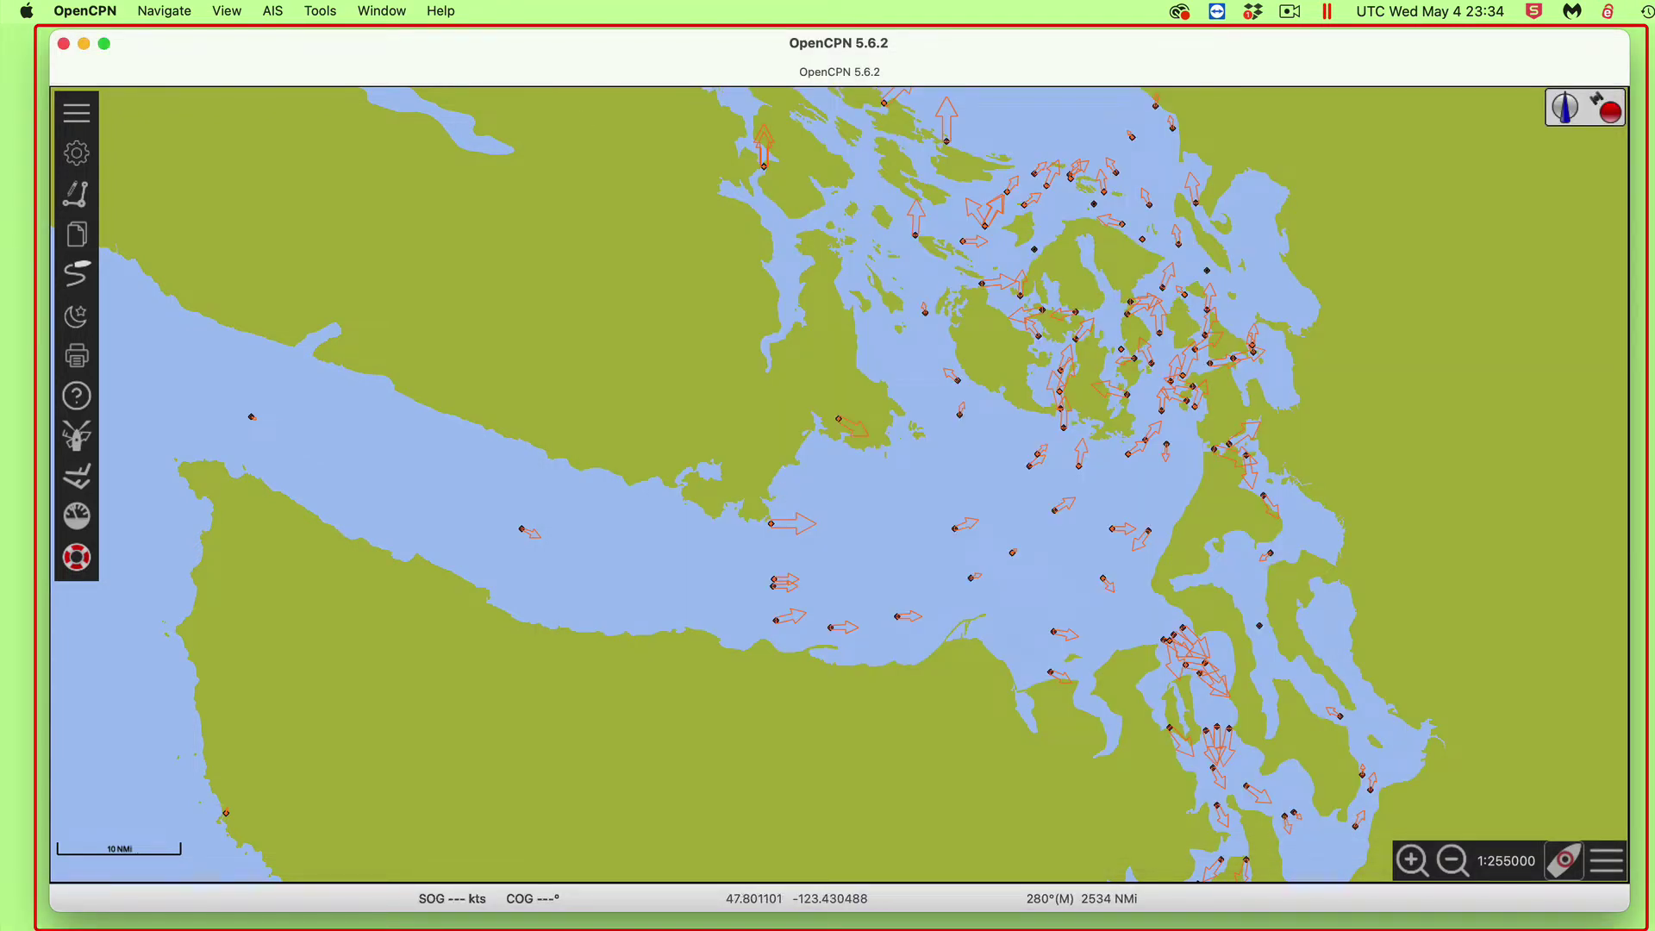
Step: Go to the OpenCPN website, opencpn.org, in a new Chrome tab
key(super+Tab)
click(597, 86)
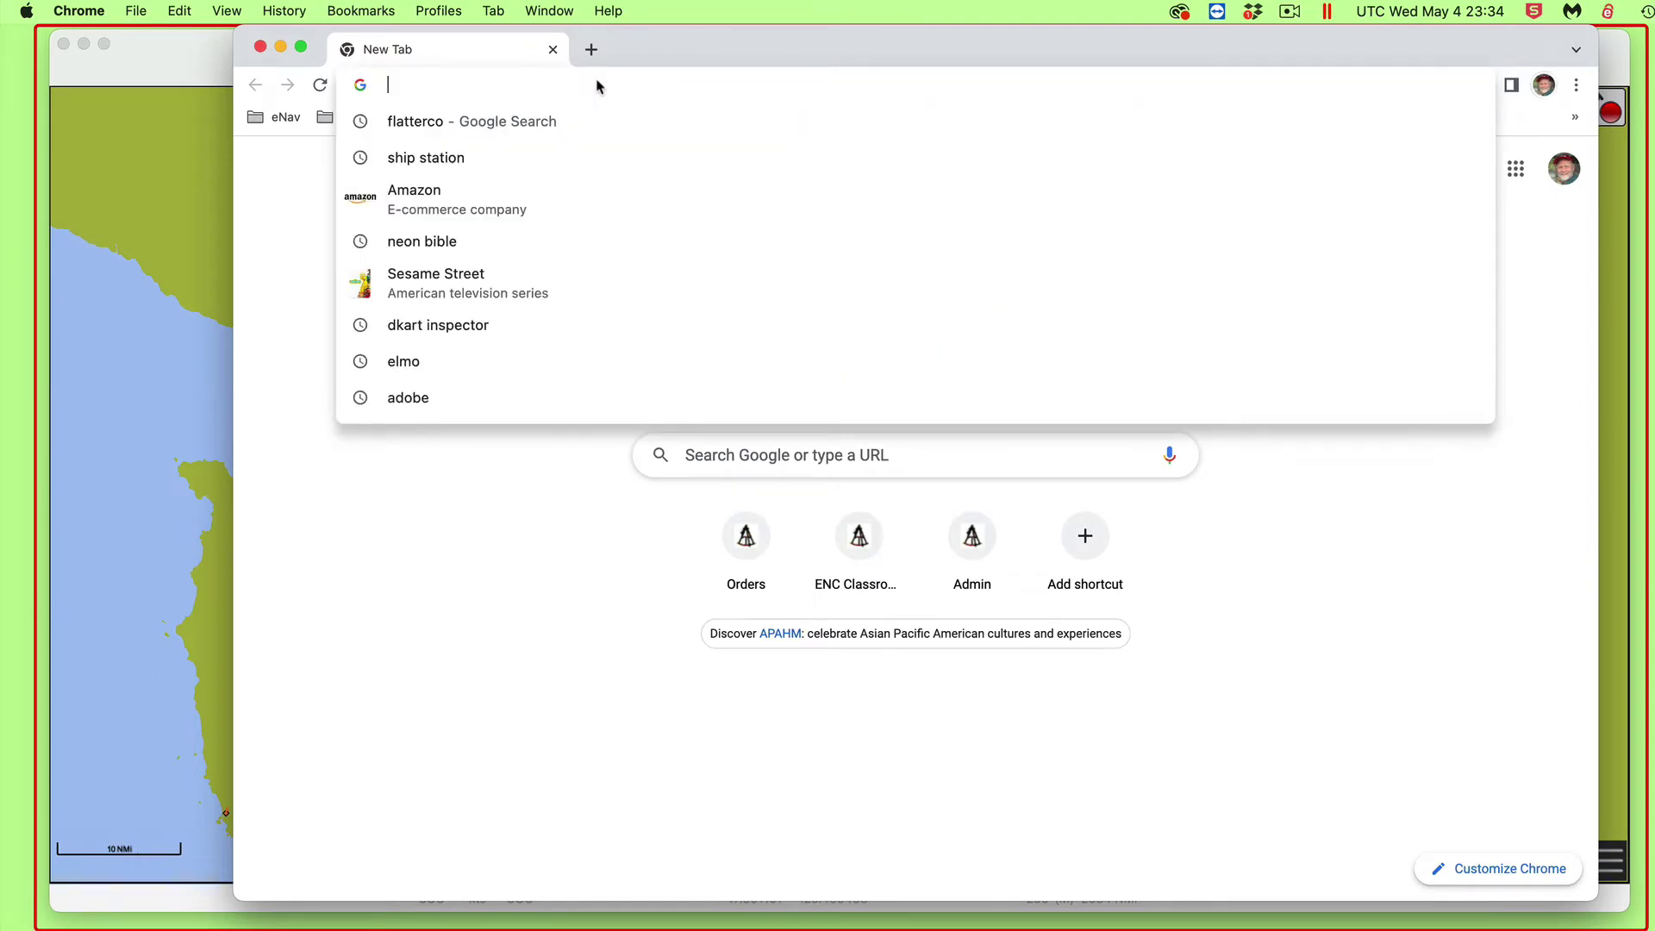
text(opencpn)
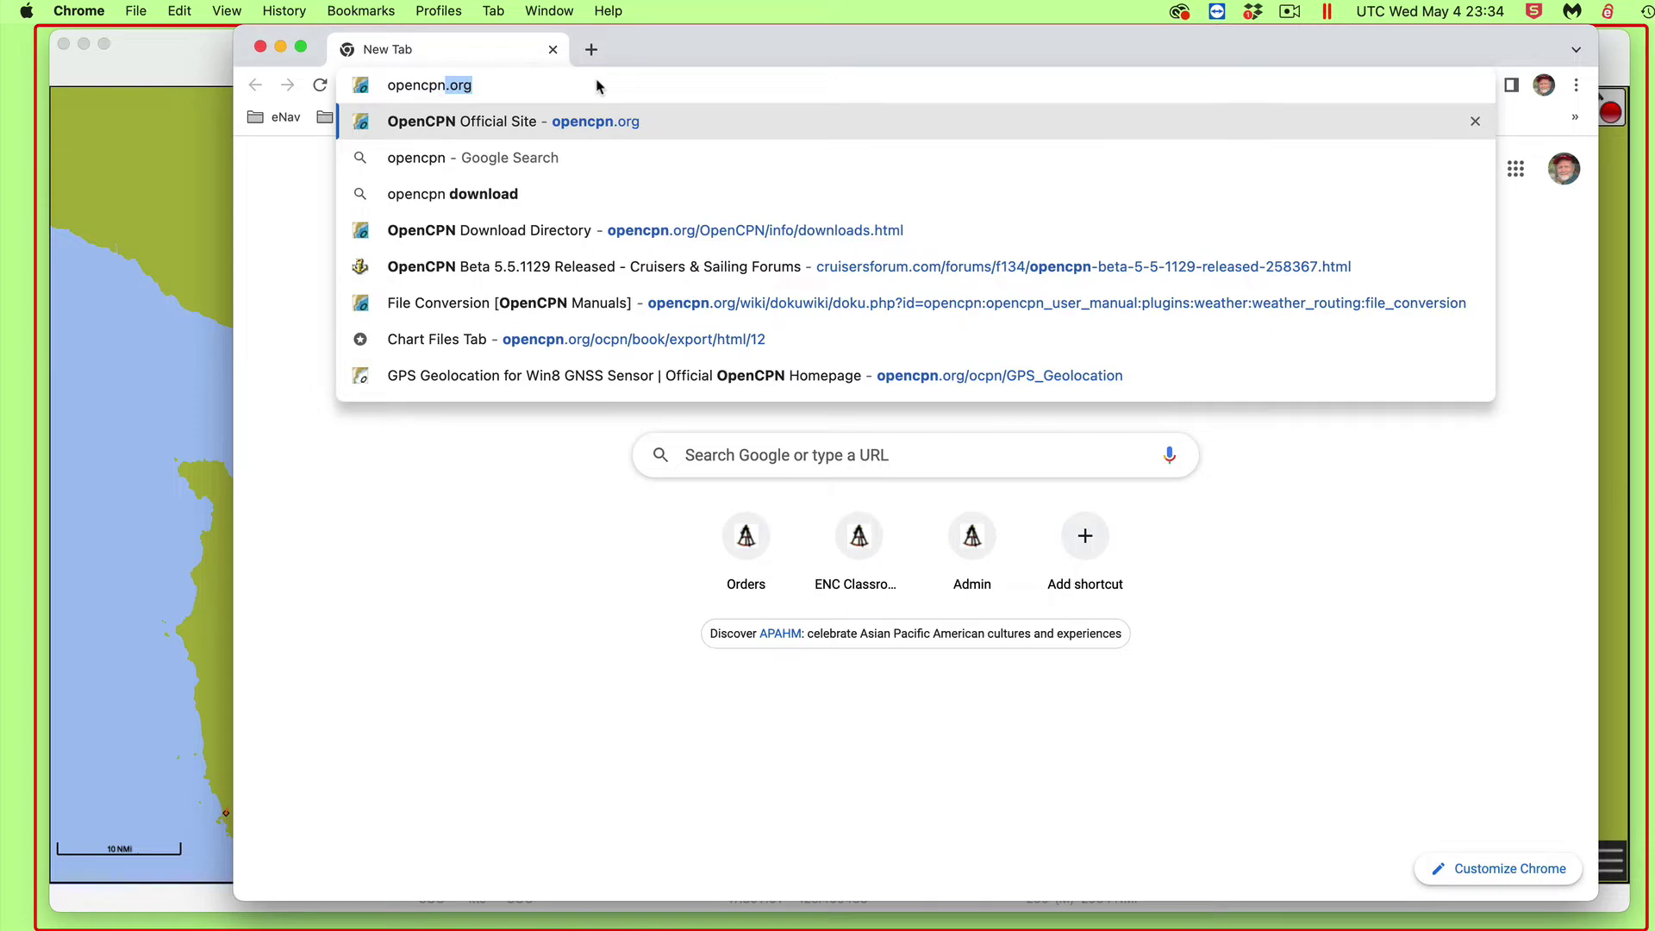
key(Return)
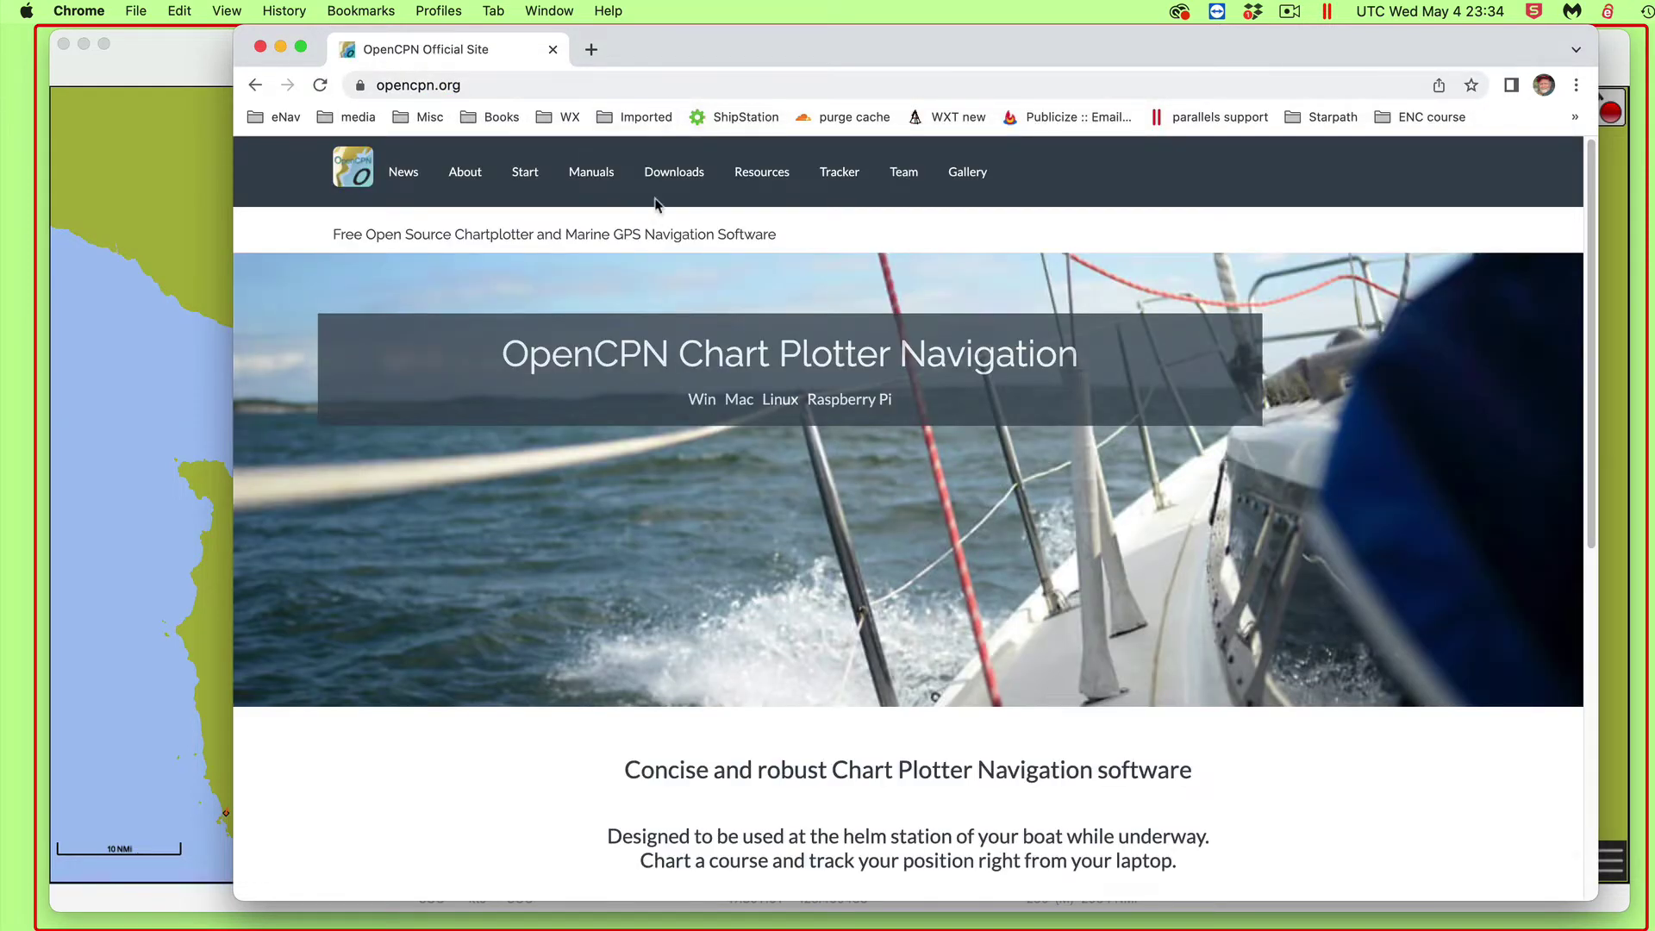
Step: Open Downloads on the OpenCPN site and follow the Tidal Files link
click(674, 172)
scroll(928, 720, down, 1)
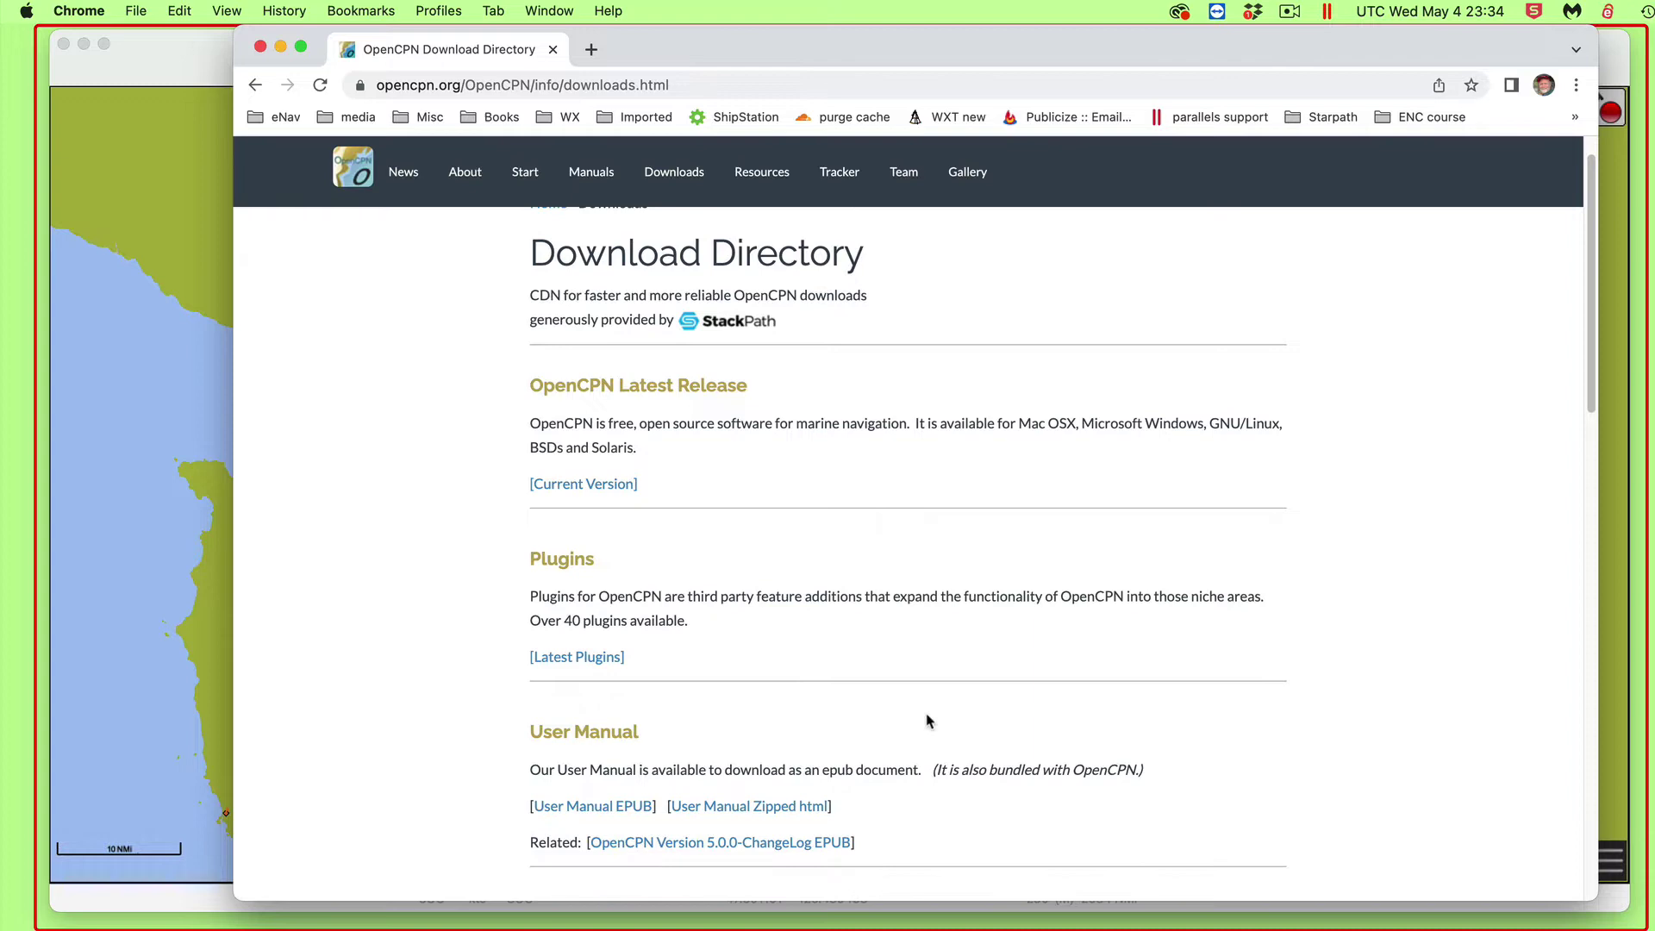
scroll(928, 720, down, 5)
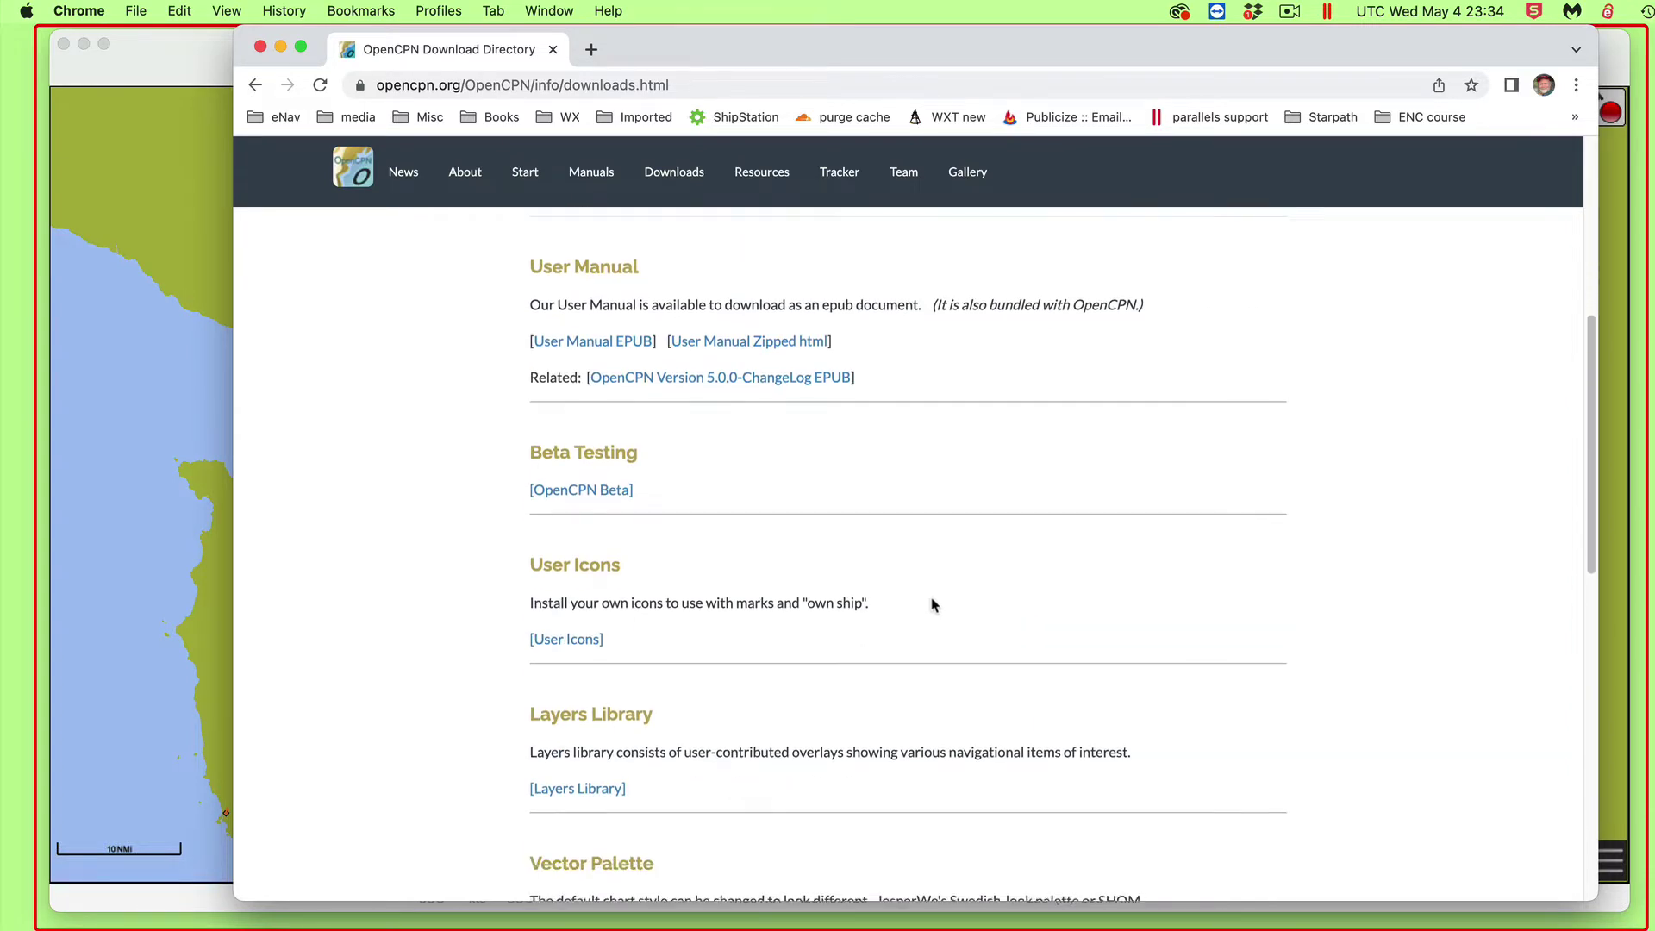
scroll(932, 606, down, 1)
scroll(932, 606, down, 3)
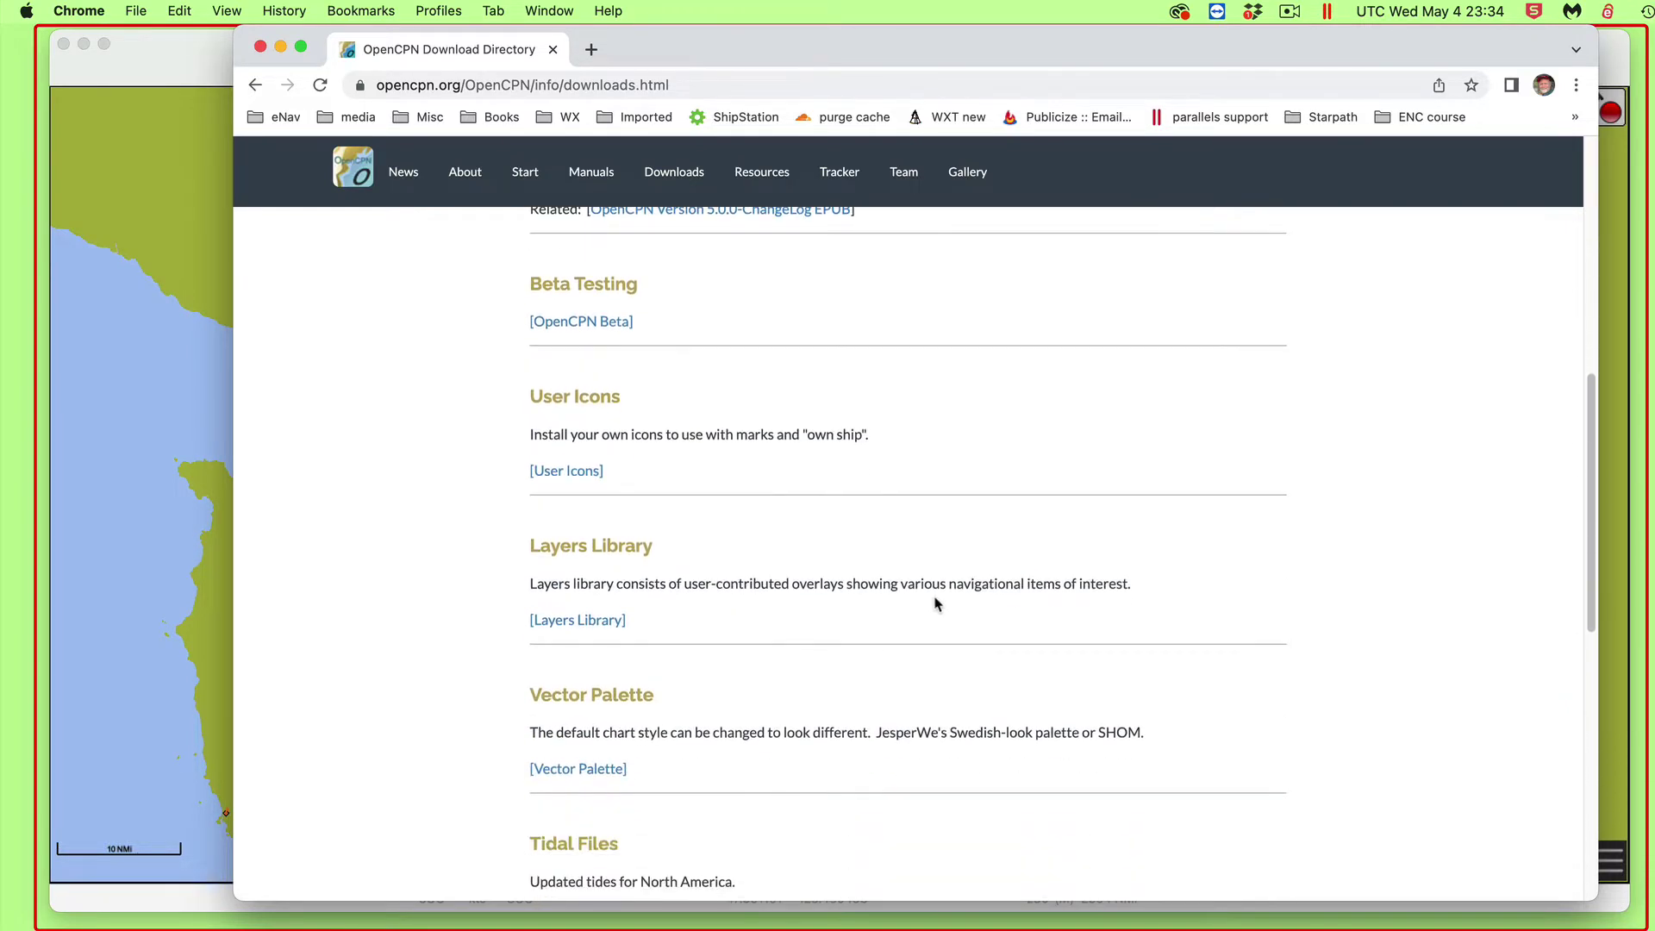
click(567, 780)
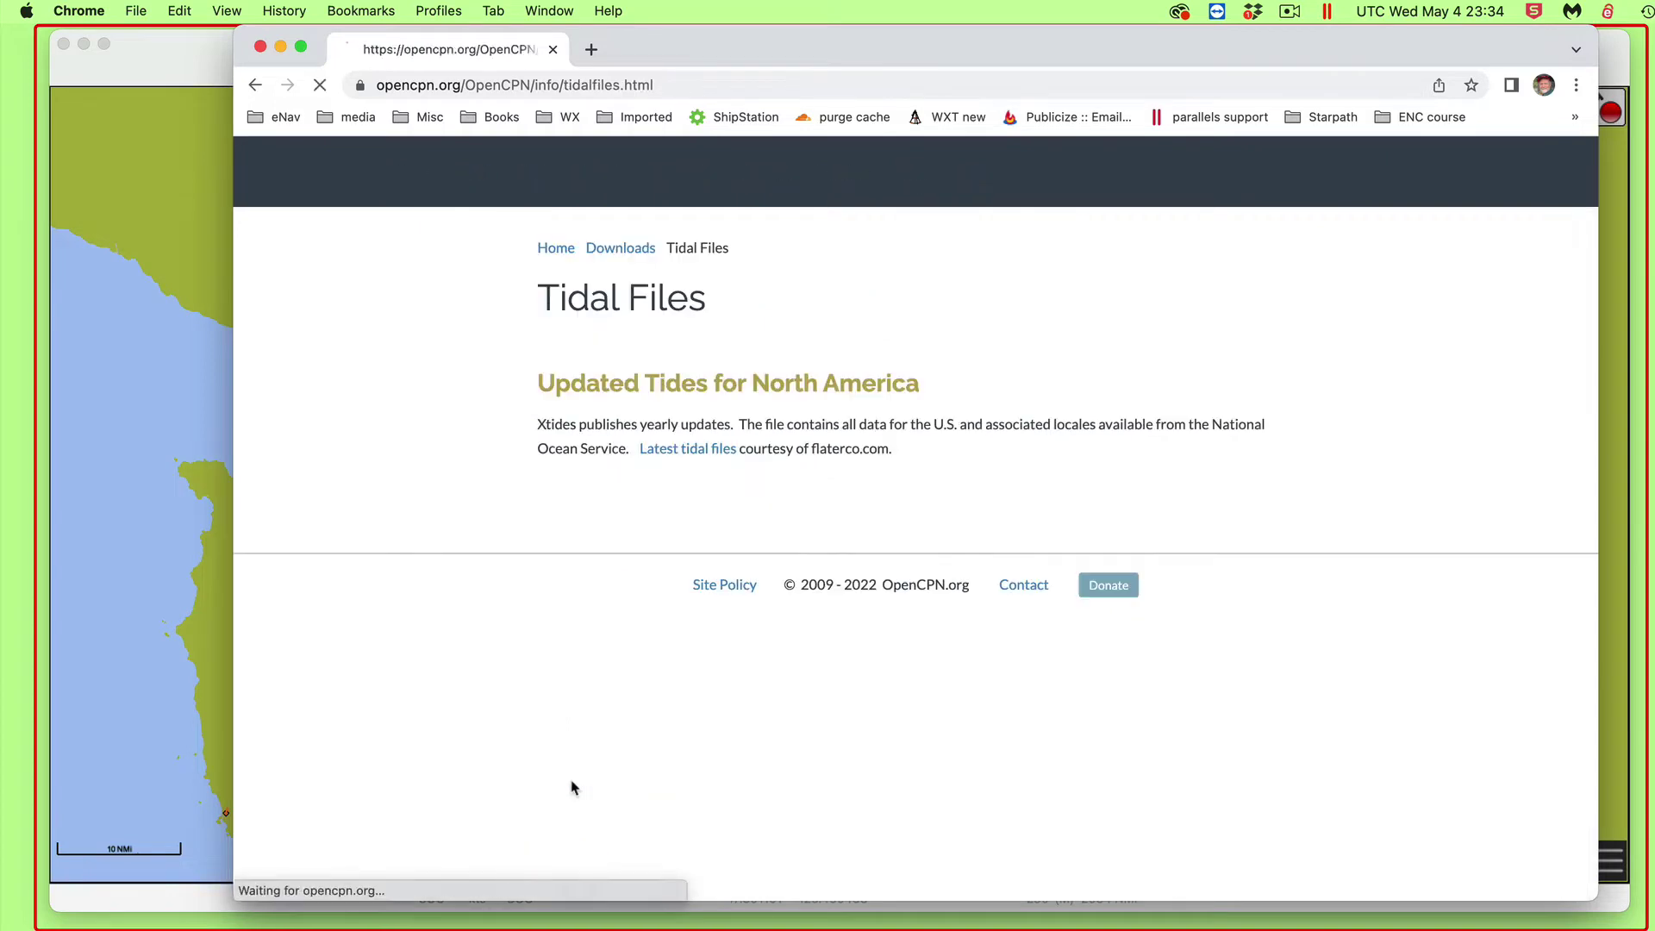
Step: Download harmonics-dwf-20220109-free.tar.xz from the XTide latest tidal files page
click(678, 449)
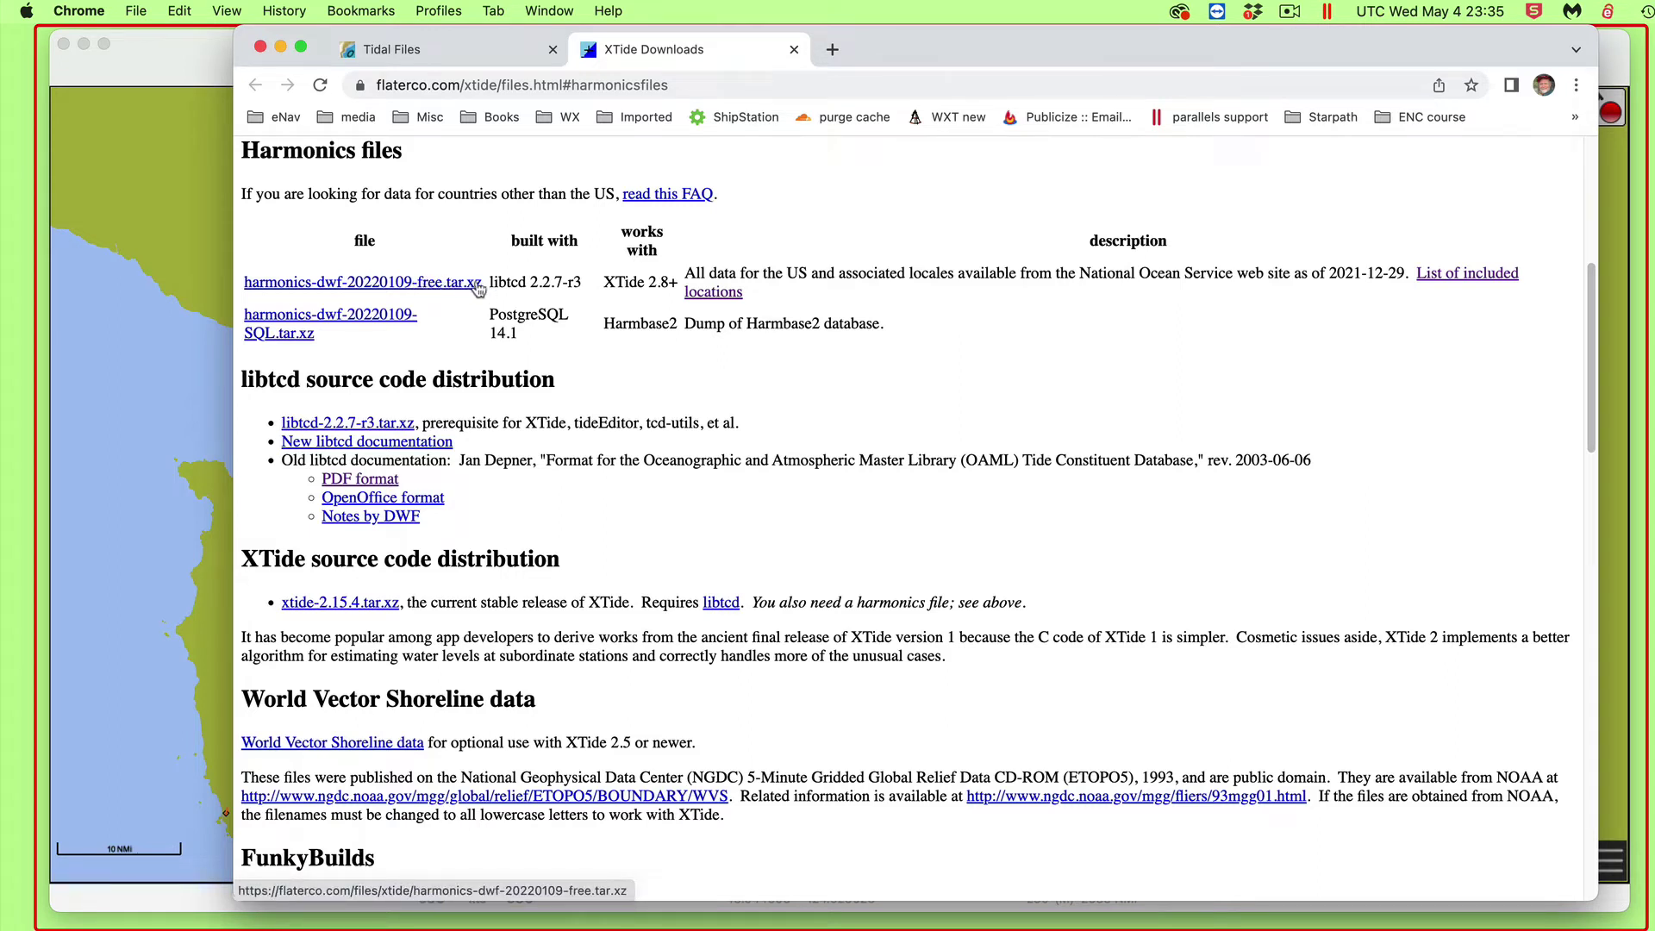
click(408, 287)
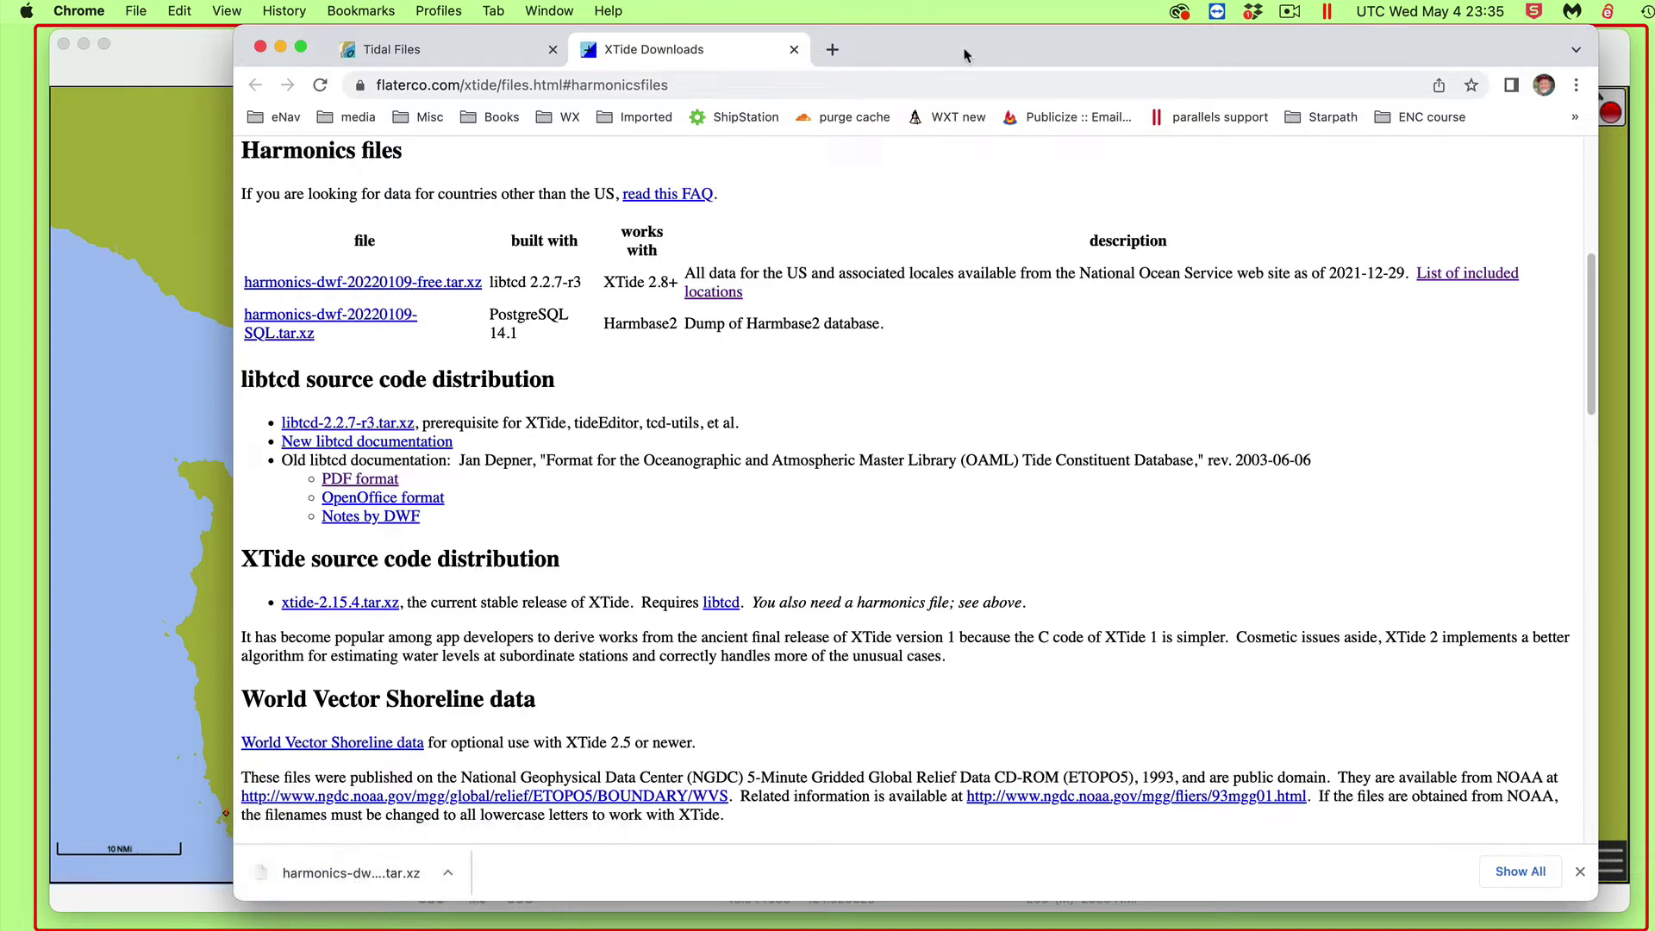
drag(962, 51, 929, 53)
Step: Extract the downloaded archive into a harmonics-dwf-20220109 folder in Downloads and inspect its contents
click(324, 873)
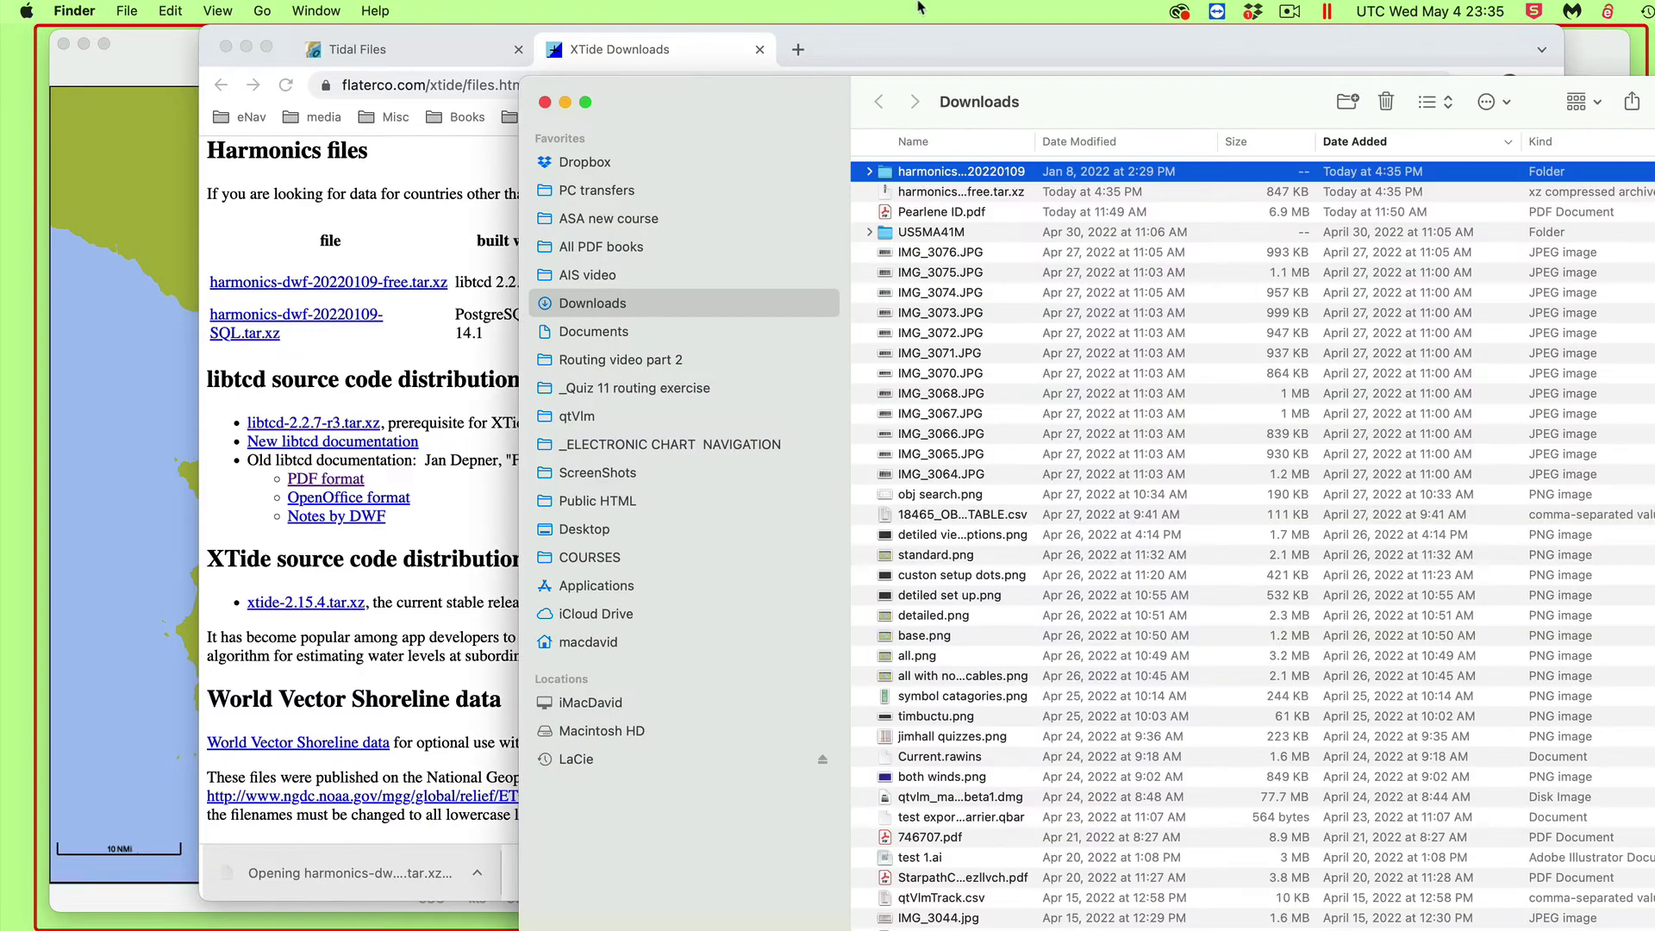
click(868, 172)
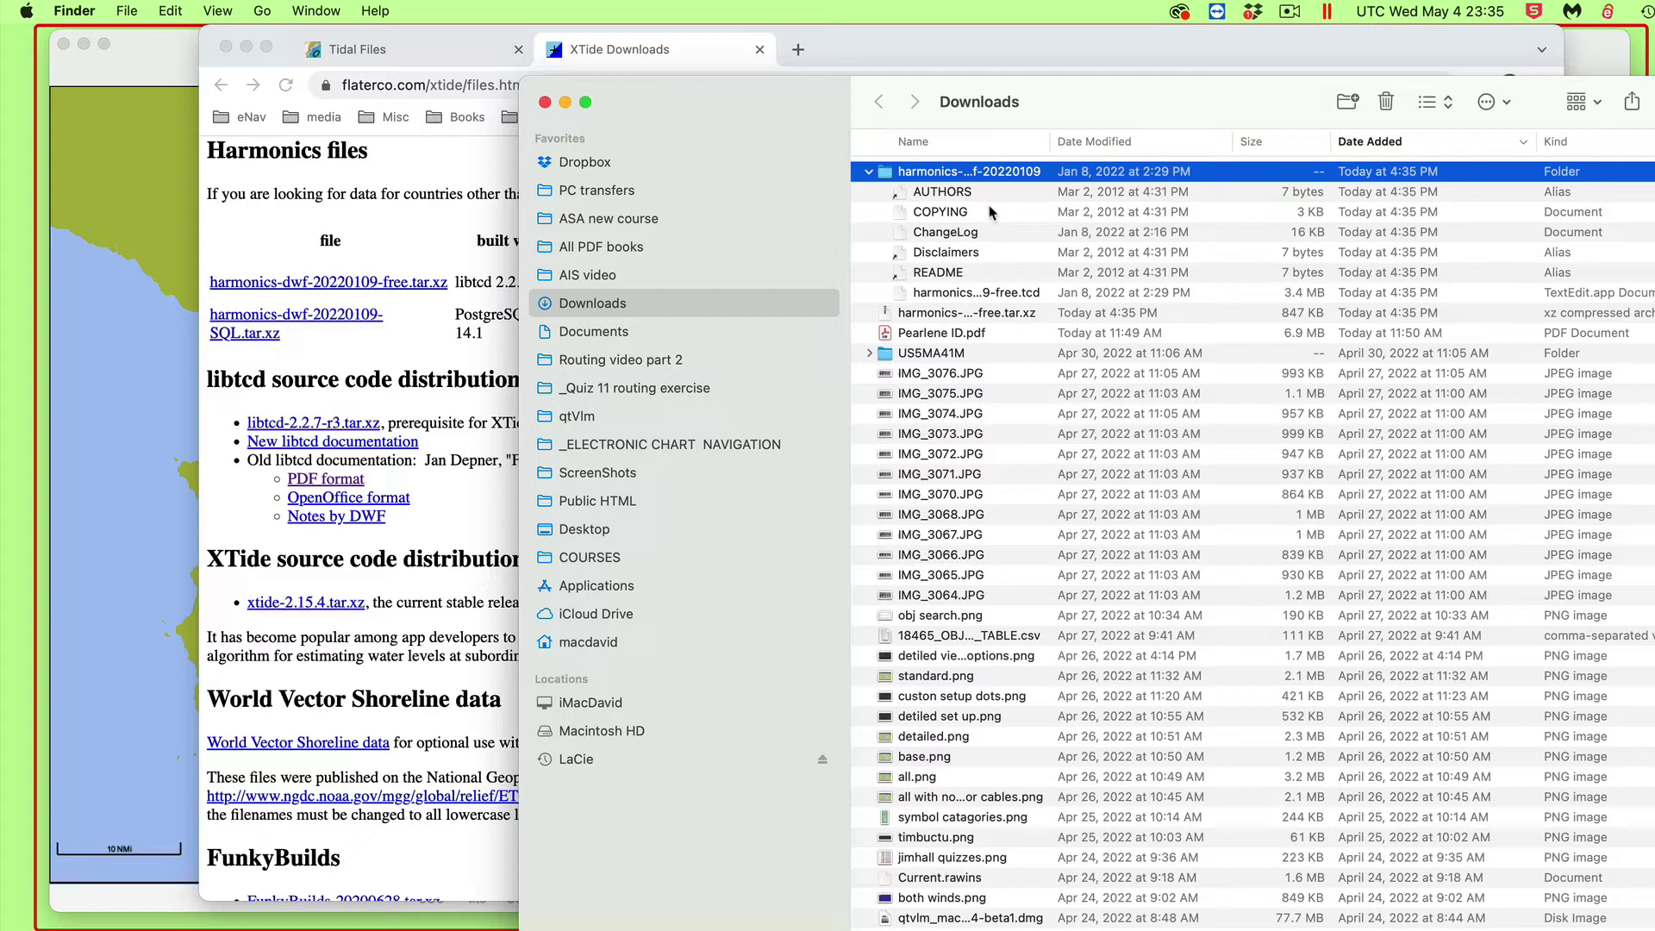
click(867, 172)
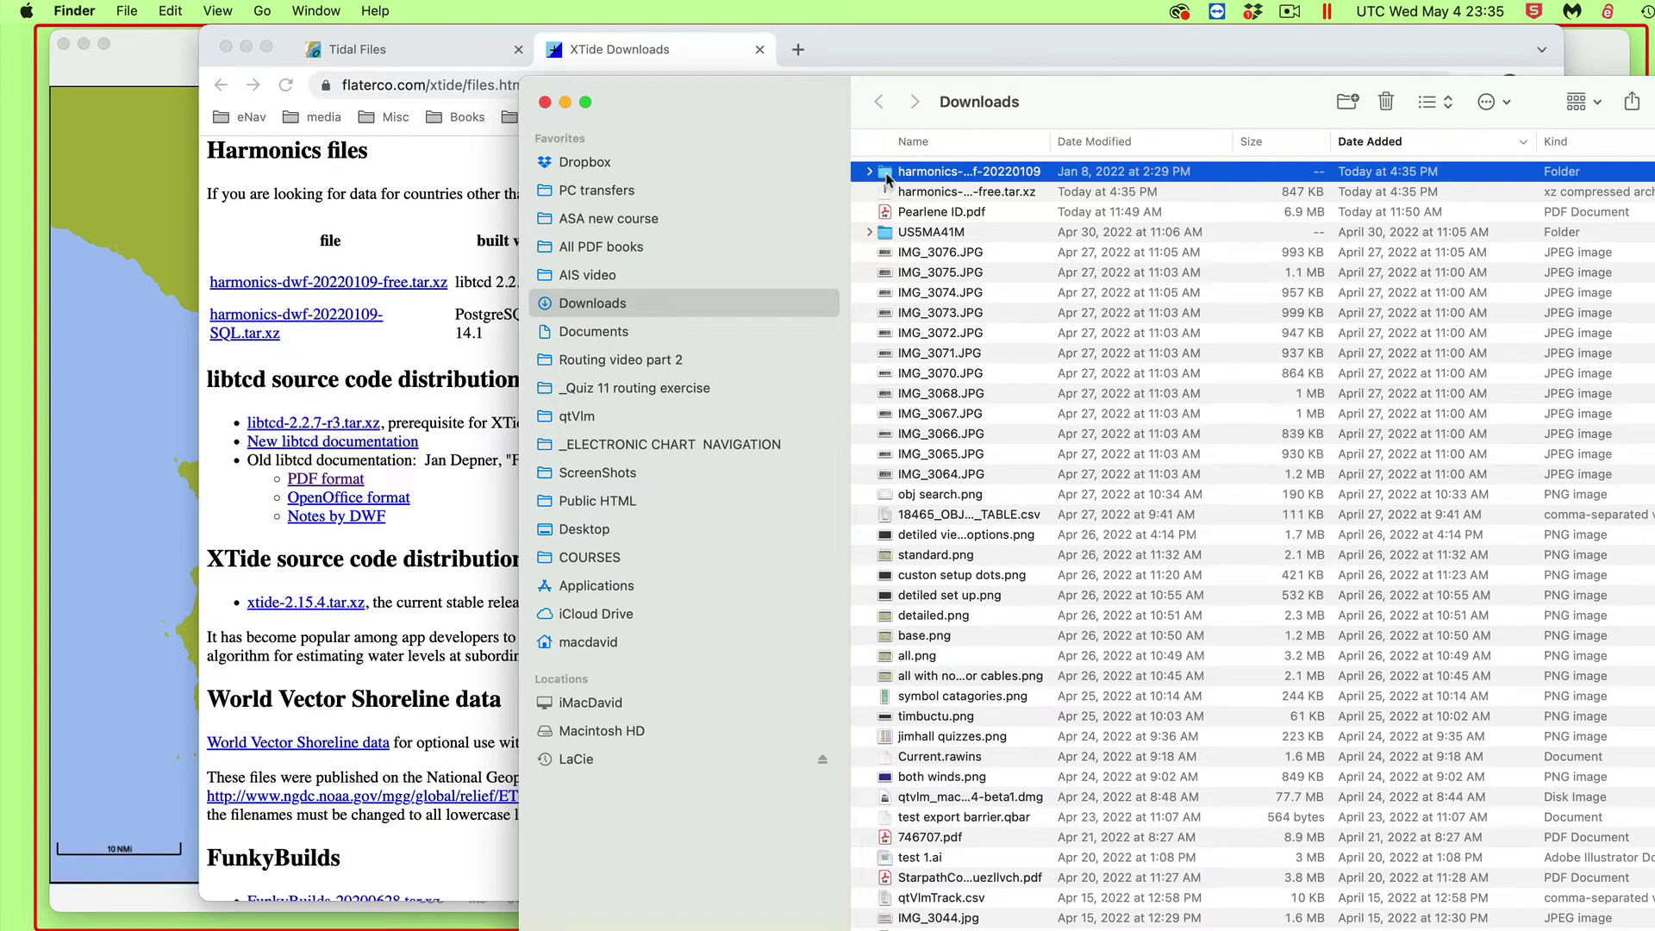
drag(713, 103, 745, 101)
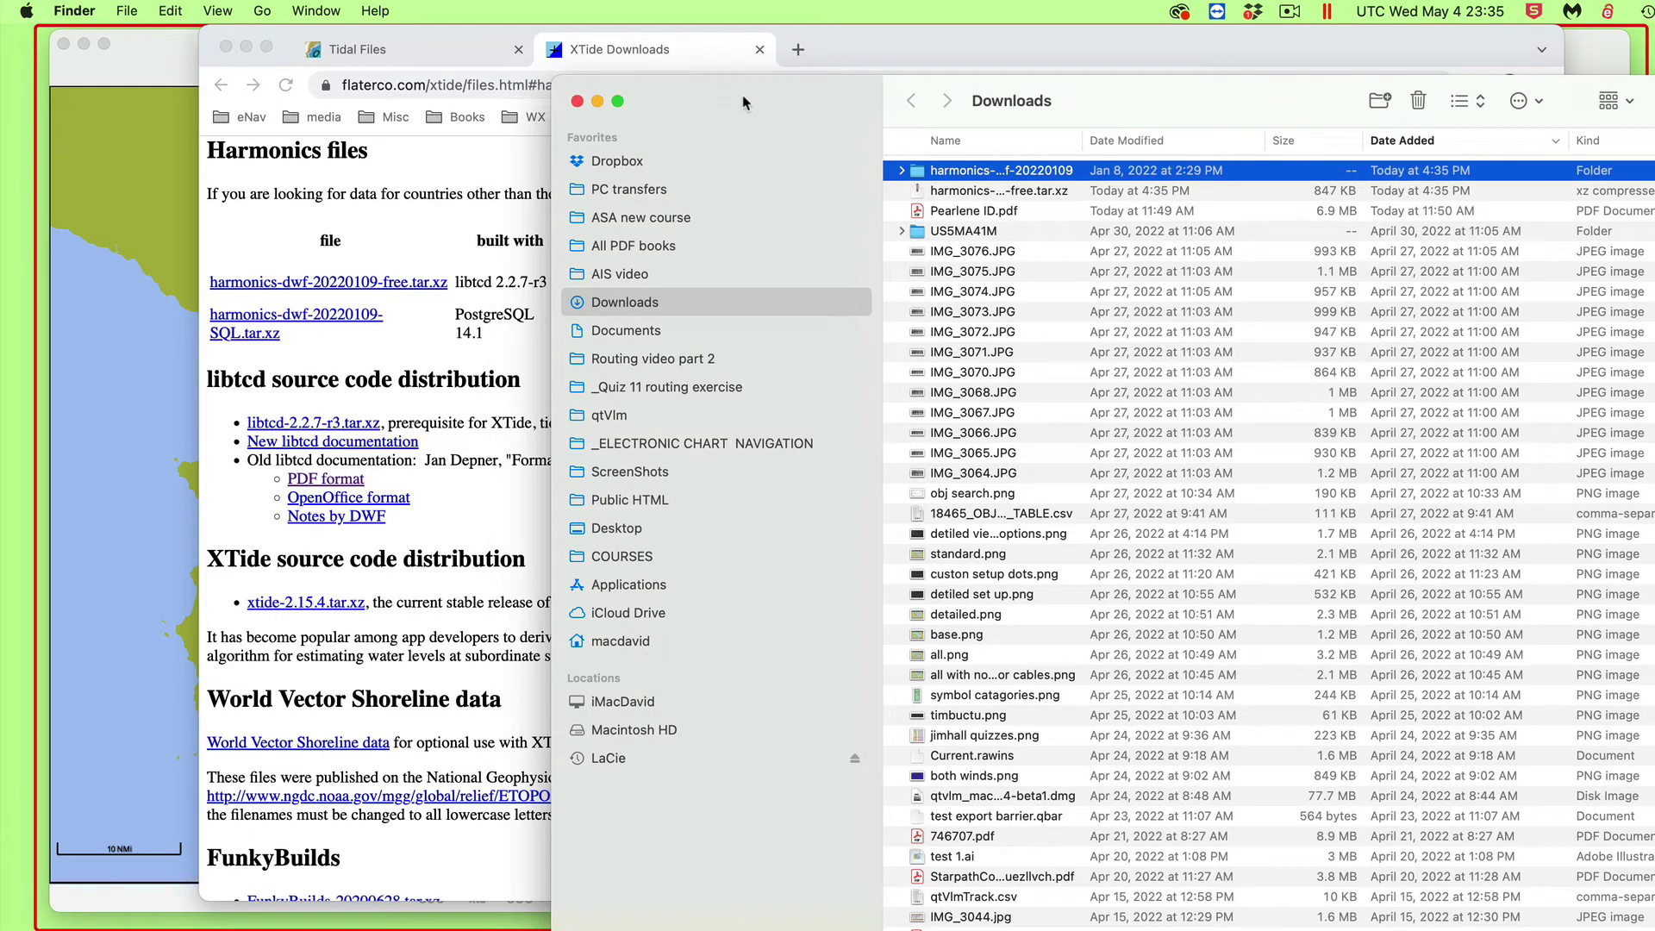
Step: Create a 'My Harmonics' folder in Documents and open it in a new Finder window
key(super+n)
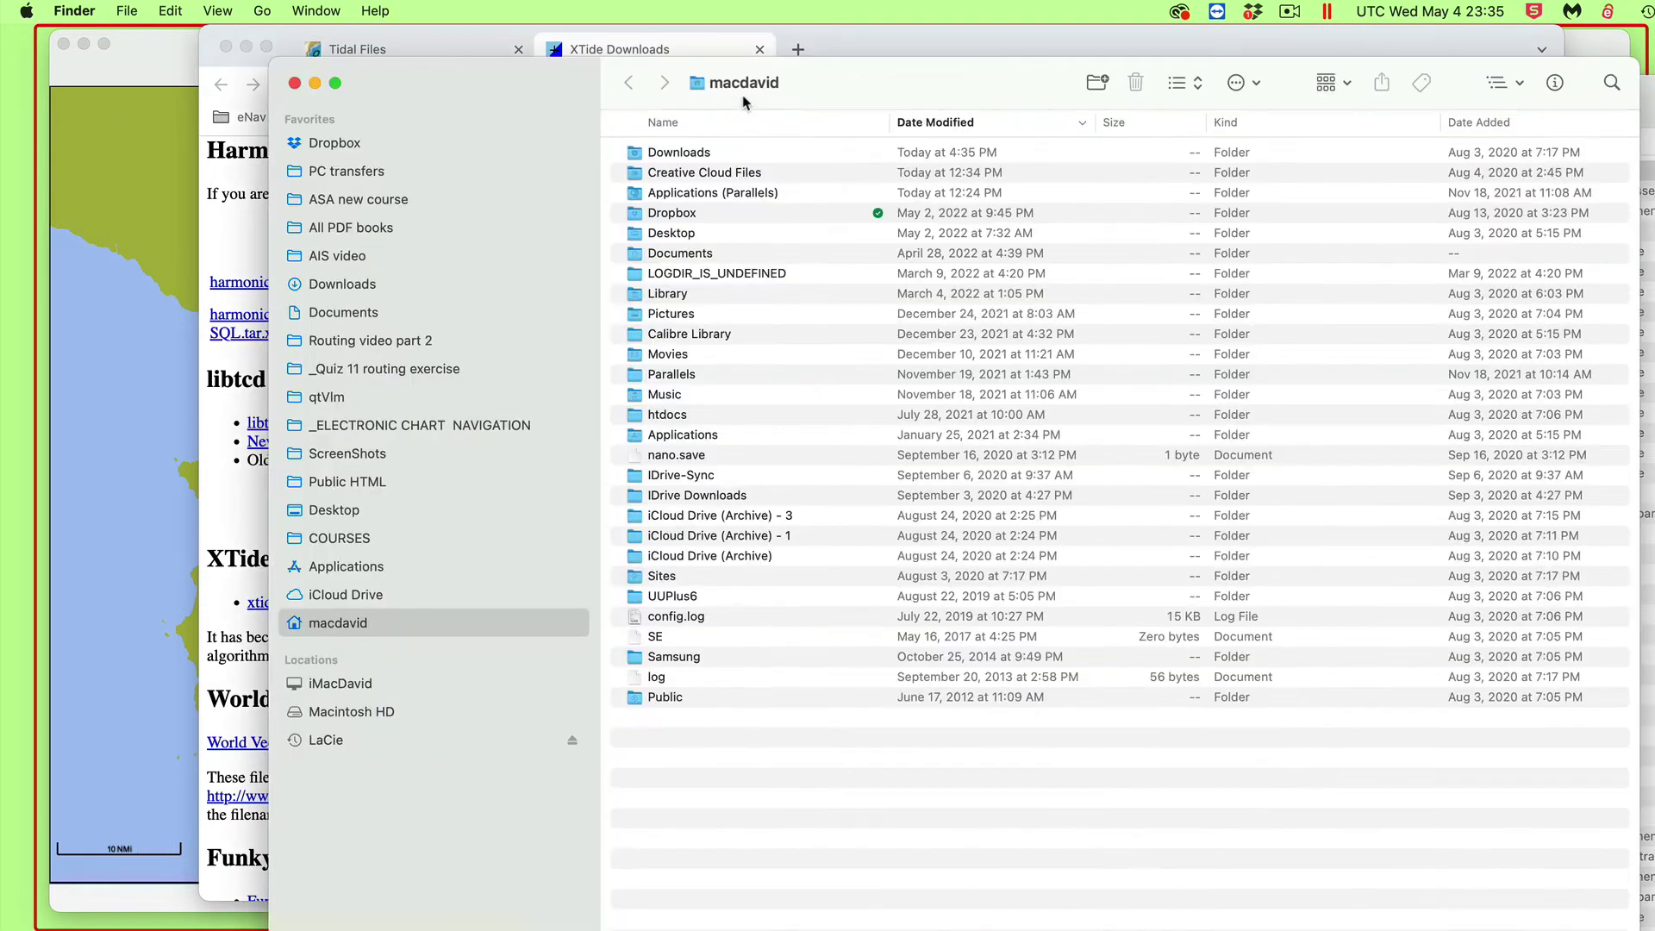
click(344, 315)
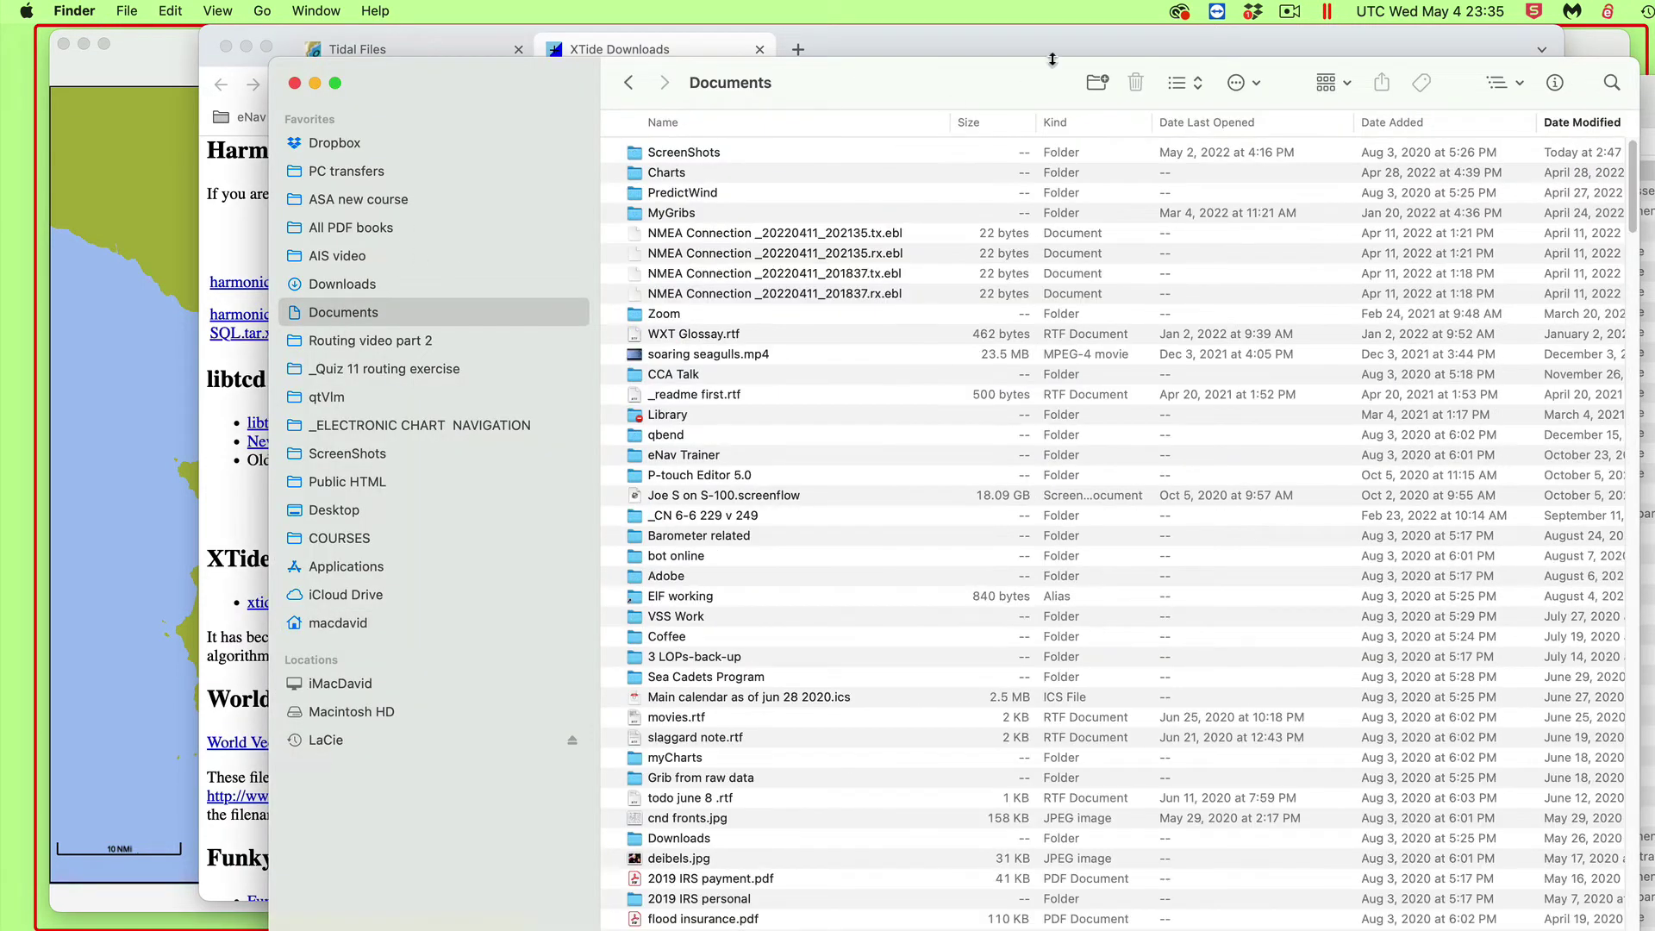
click(1096, 83)
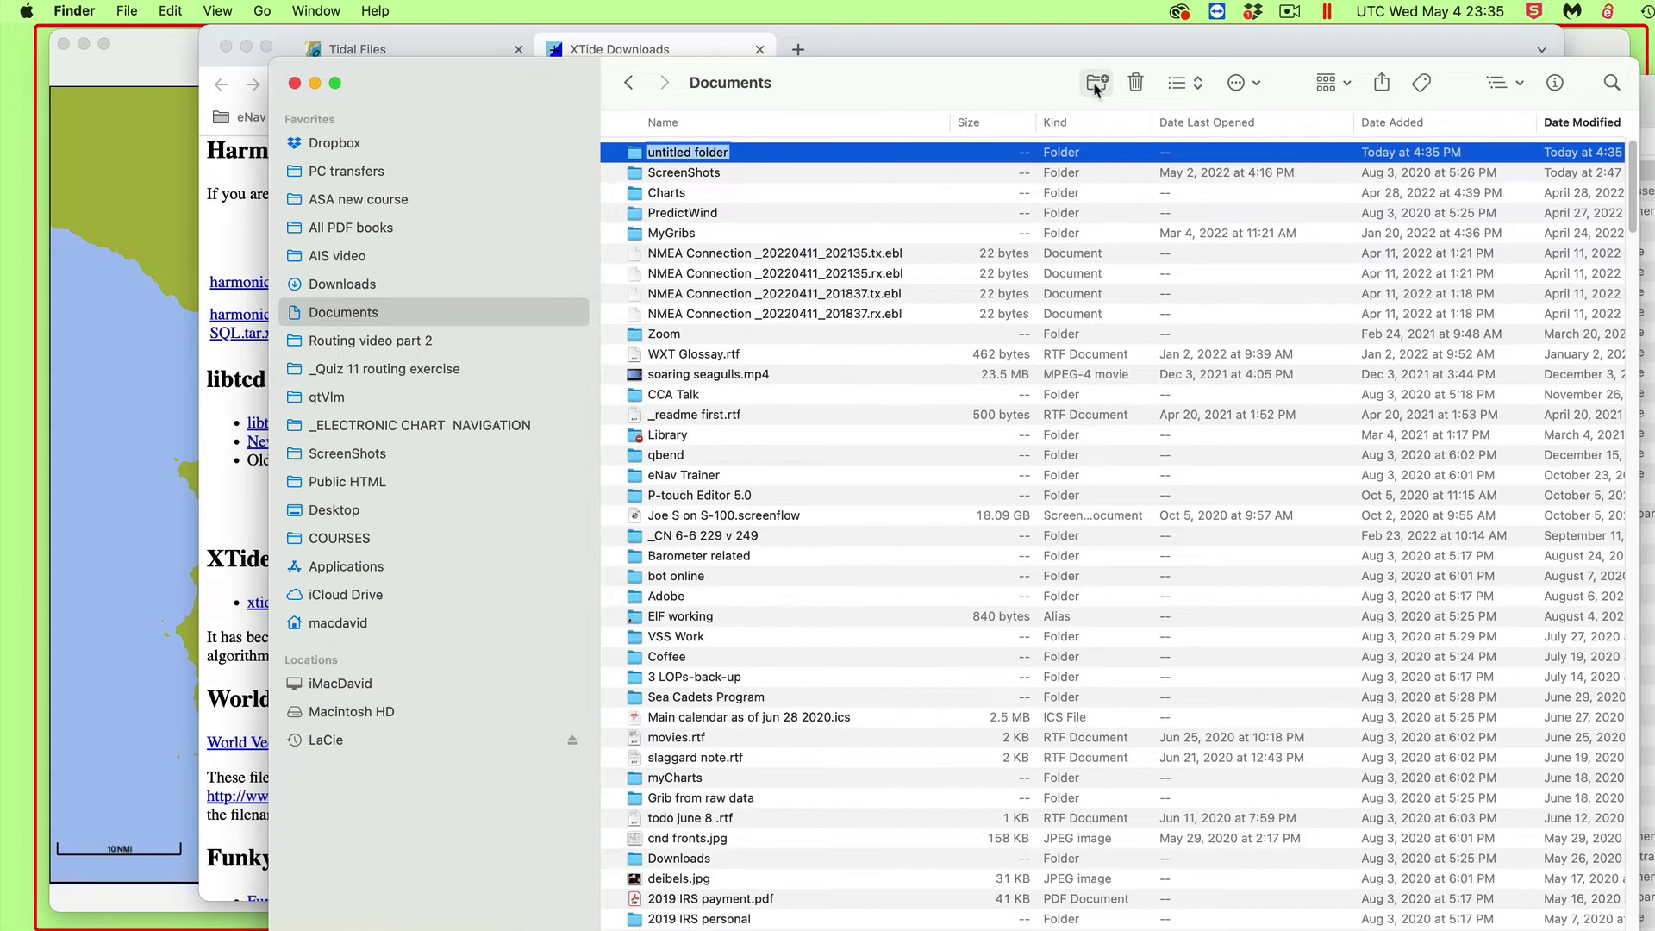
text(My Harmonics)
key(Return)
double_click(806, 155)
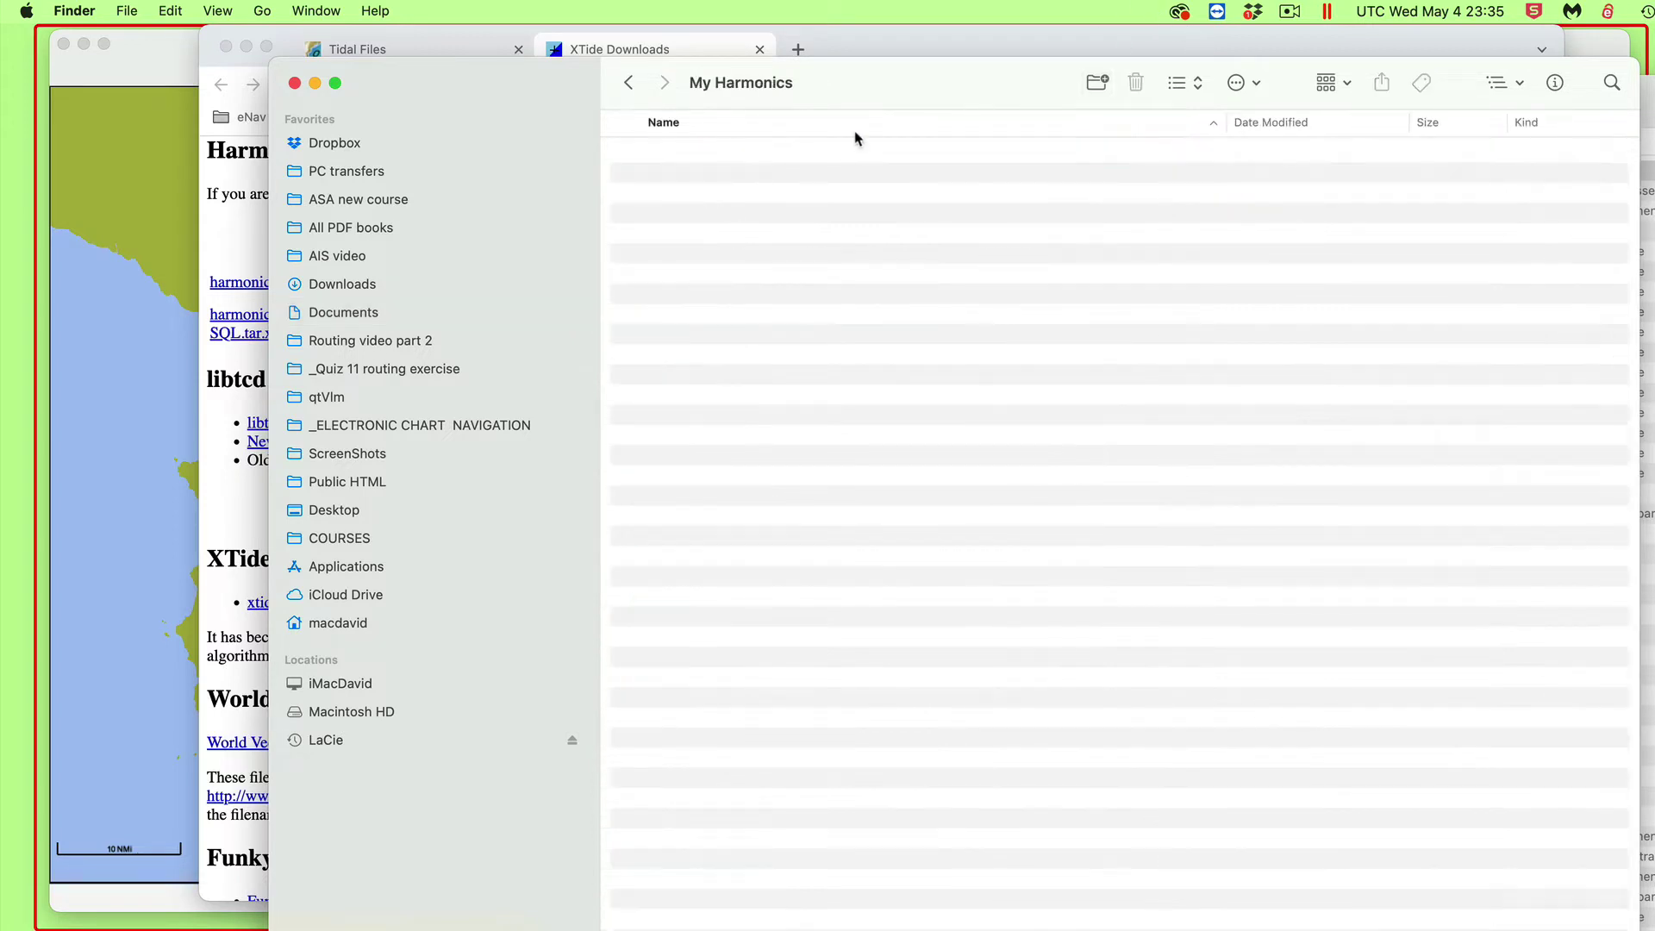
Step: Move the harmonics-dwf-20220109 folder into My Harmonics, then close Finder and minimize Chrome
drag(953, 95, 1114, 261)
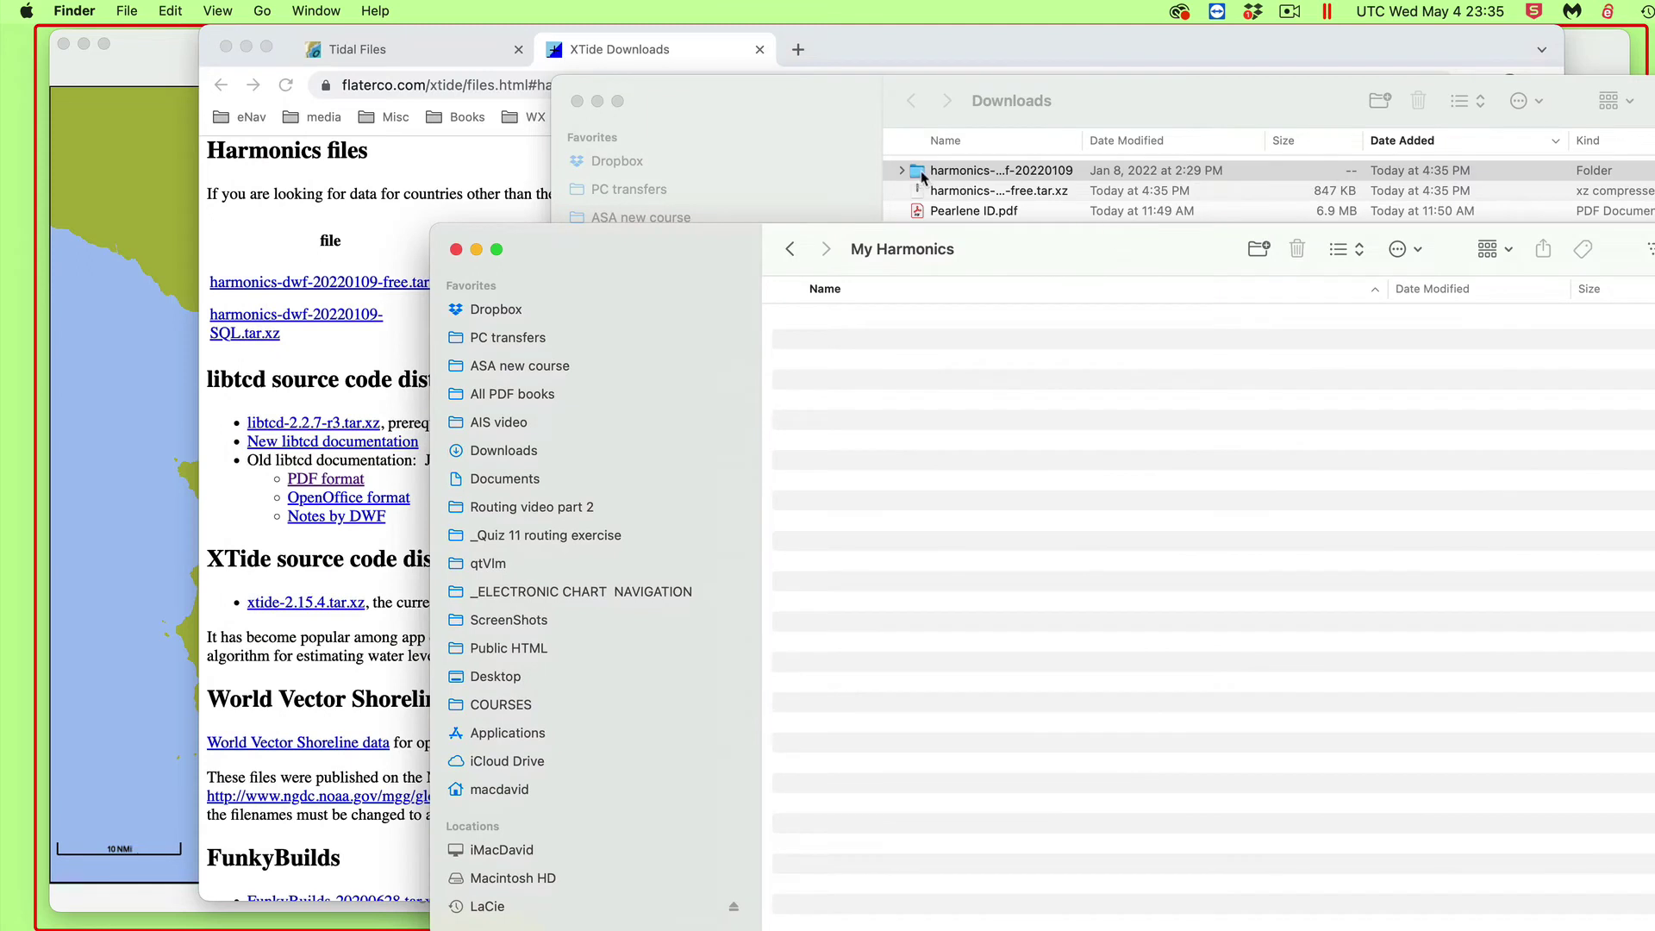
drag(914, 173, 860, 375)
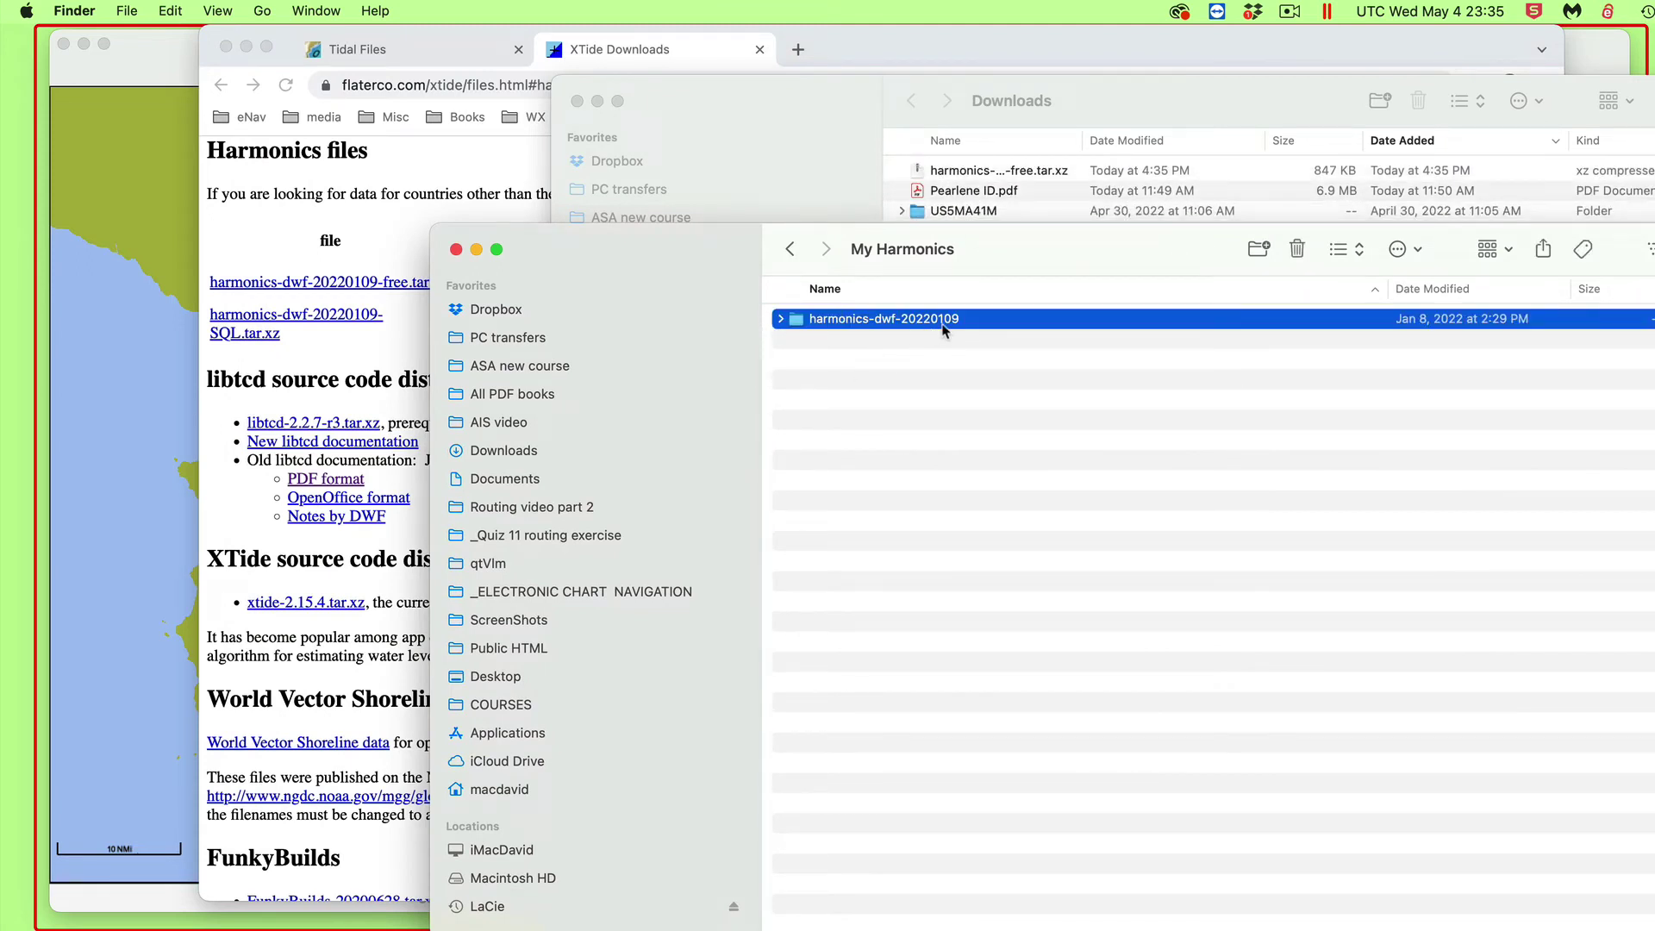
click(456, 249)
click(576, 101)
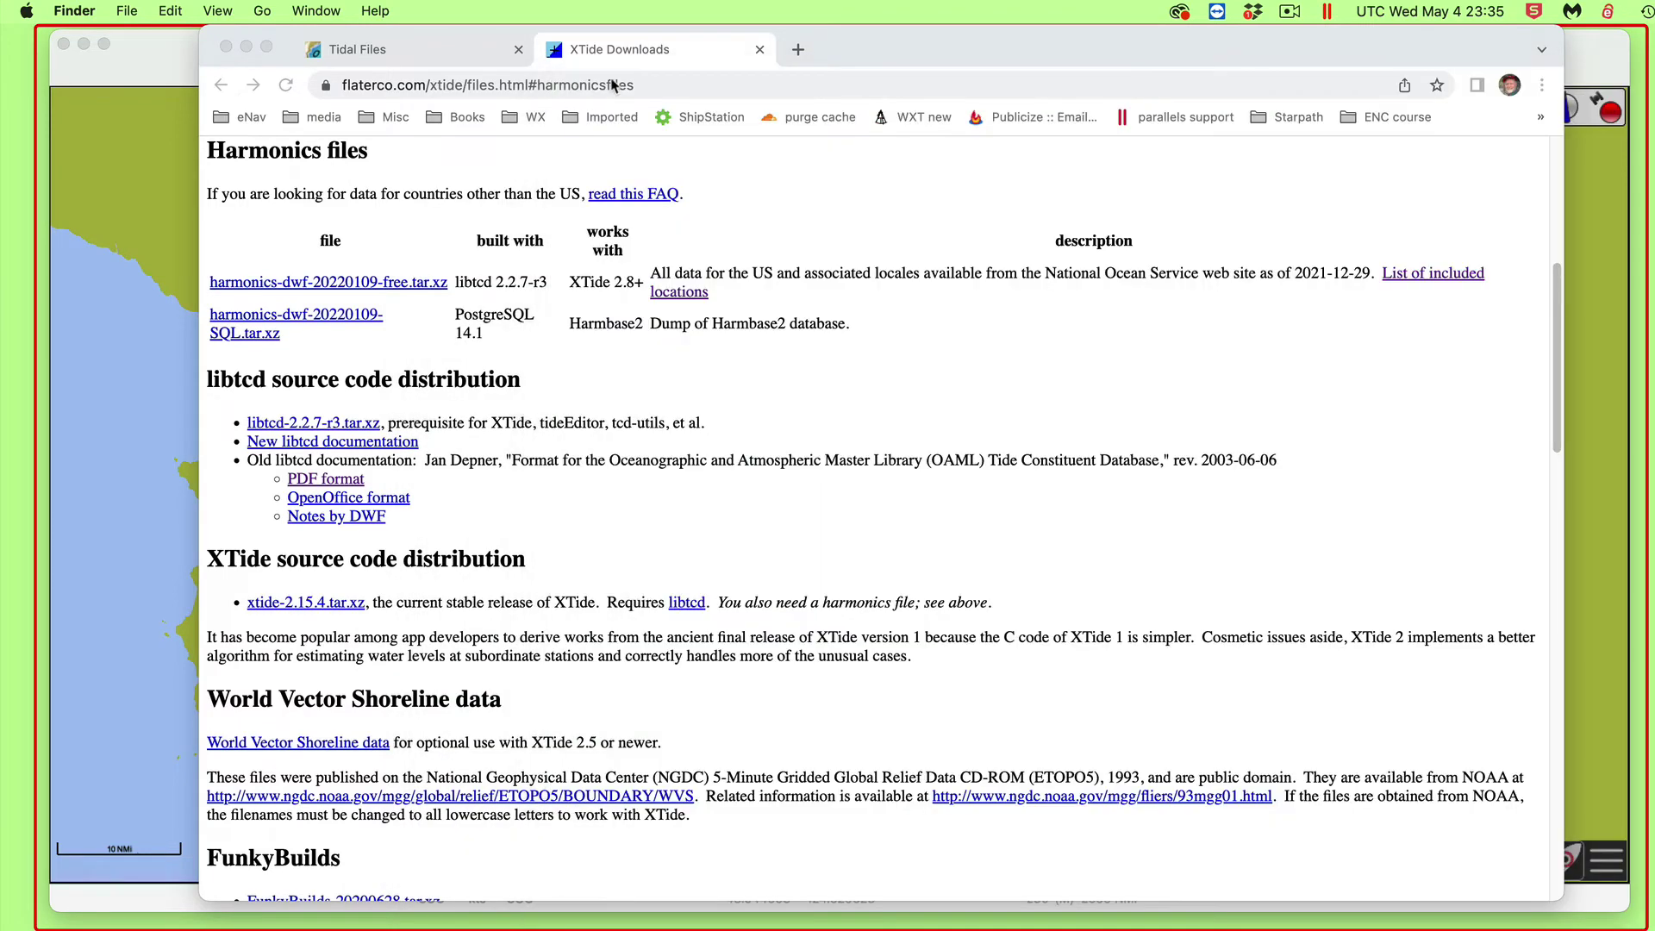
drag(856, 59, 858, 59)
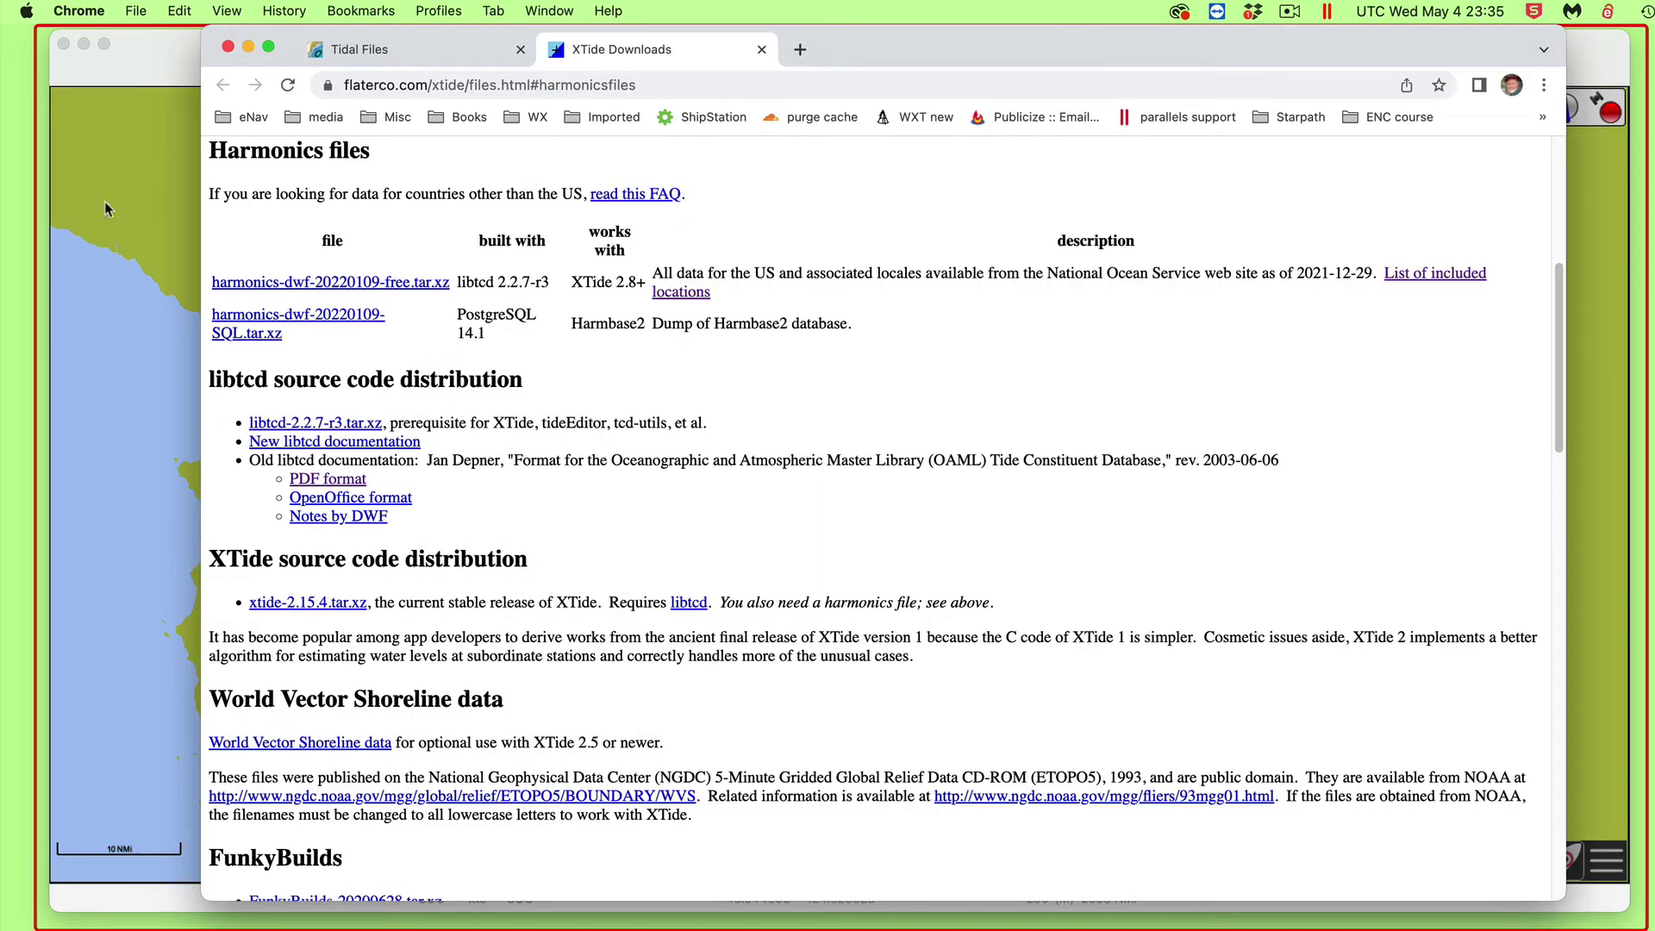
click(248, 46)
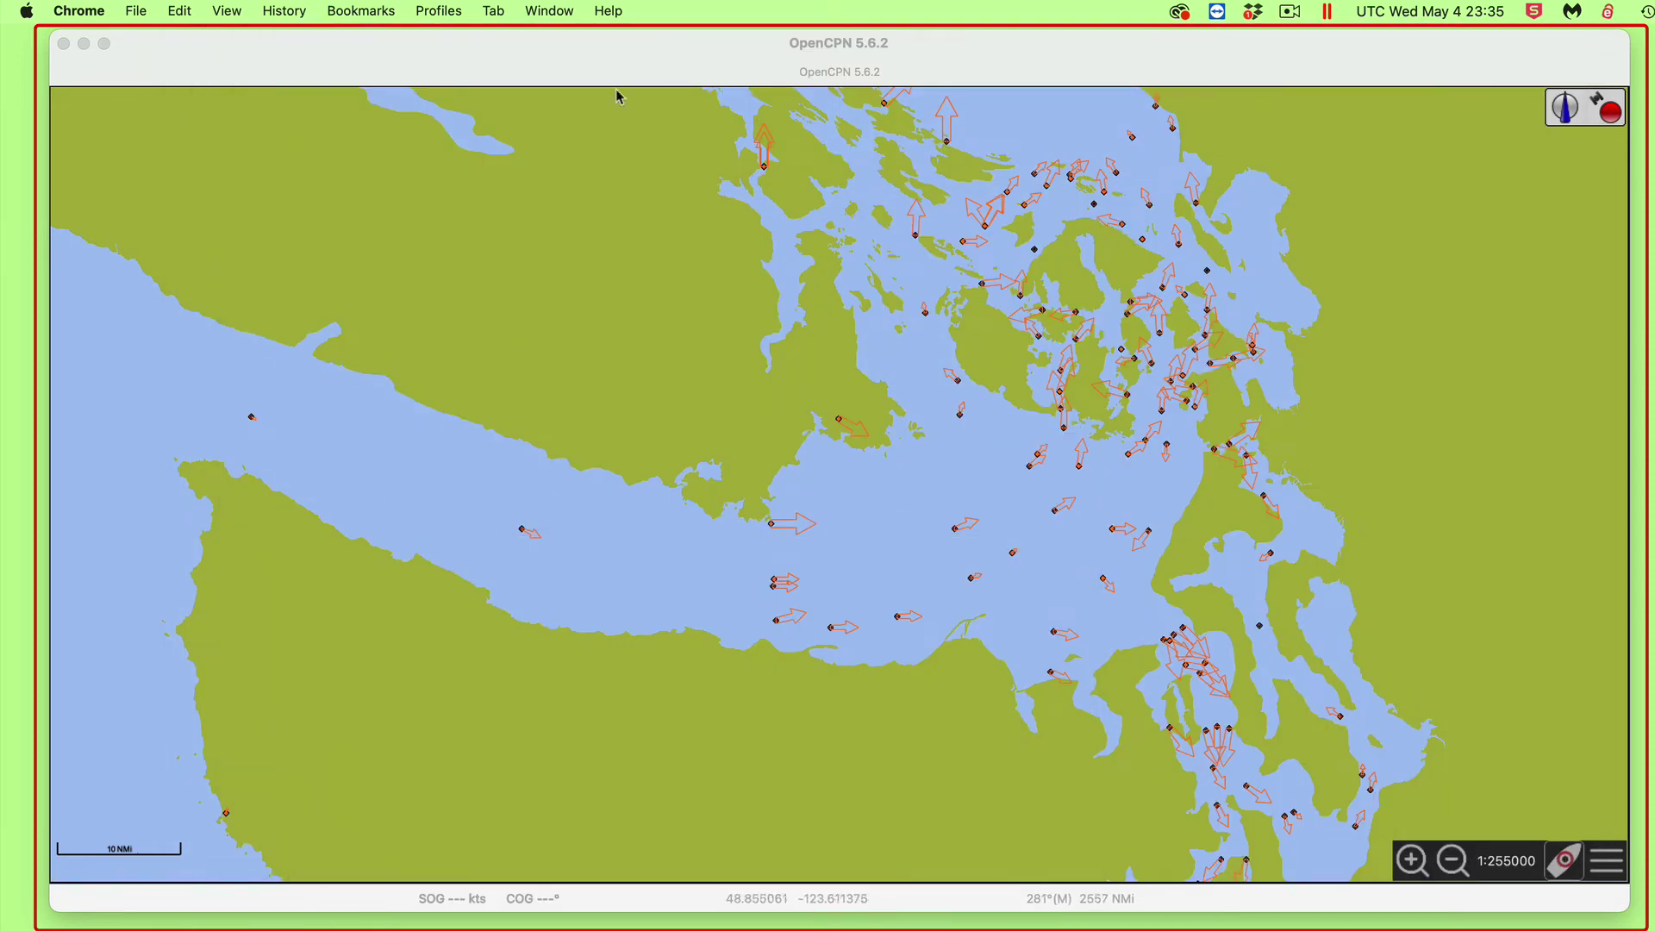
Step: Open Options at Charts > Tides & Currents and start adding a new dataset
click(136, 377)
click(81, 158)
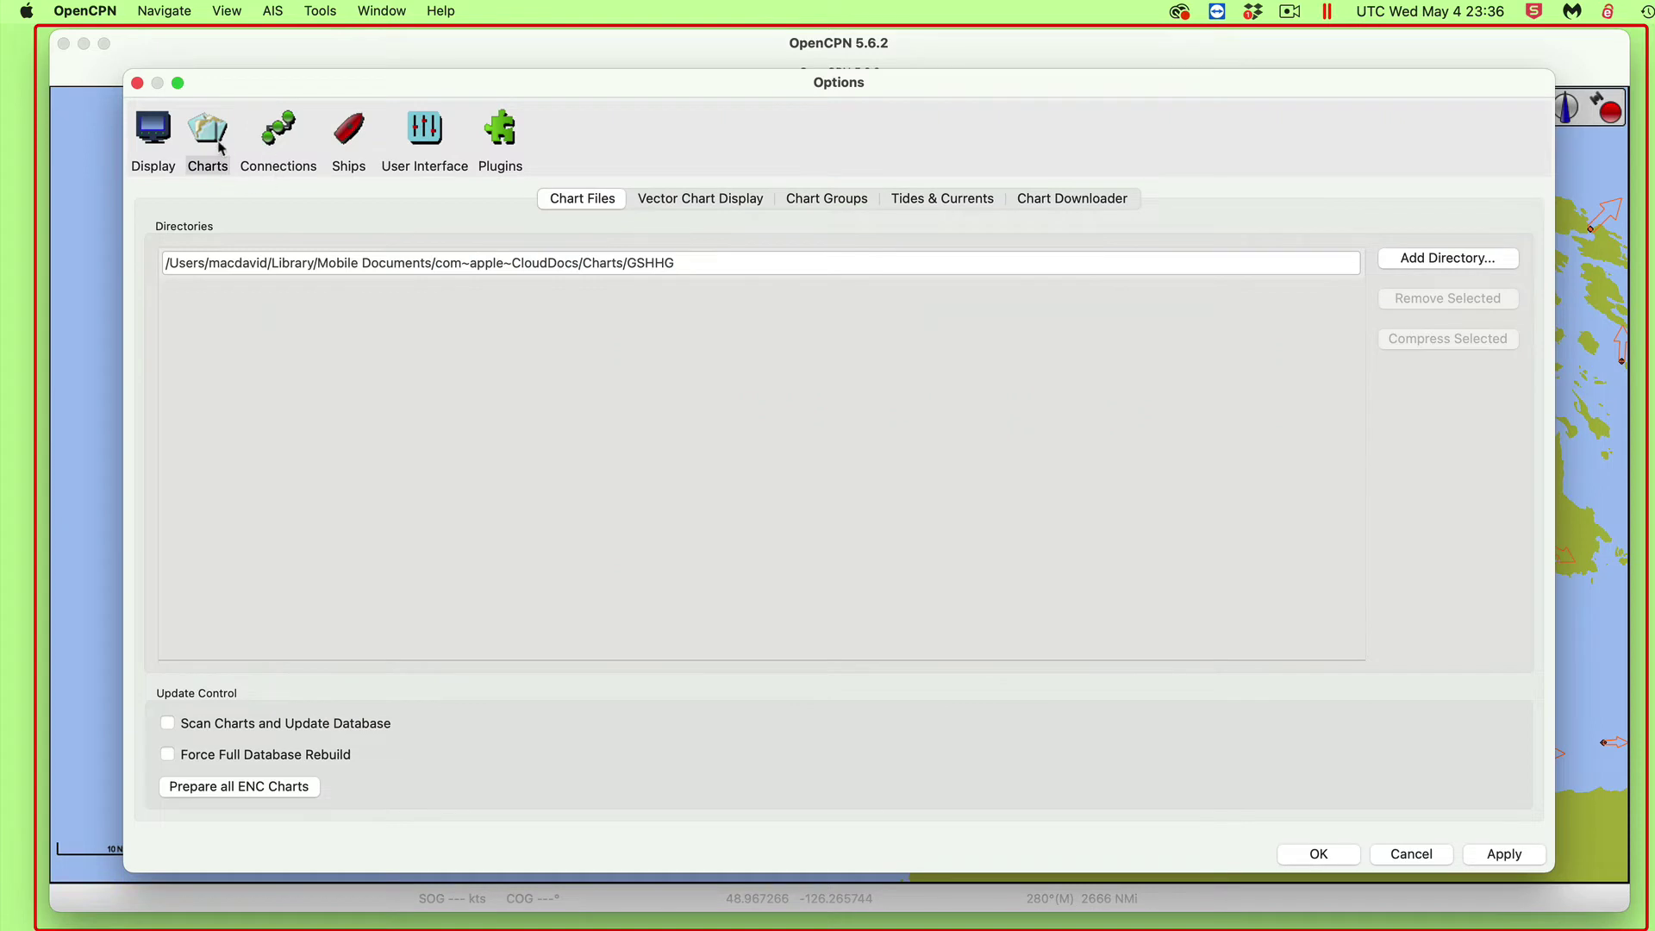
click(942, 203)
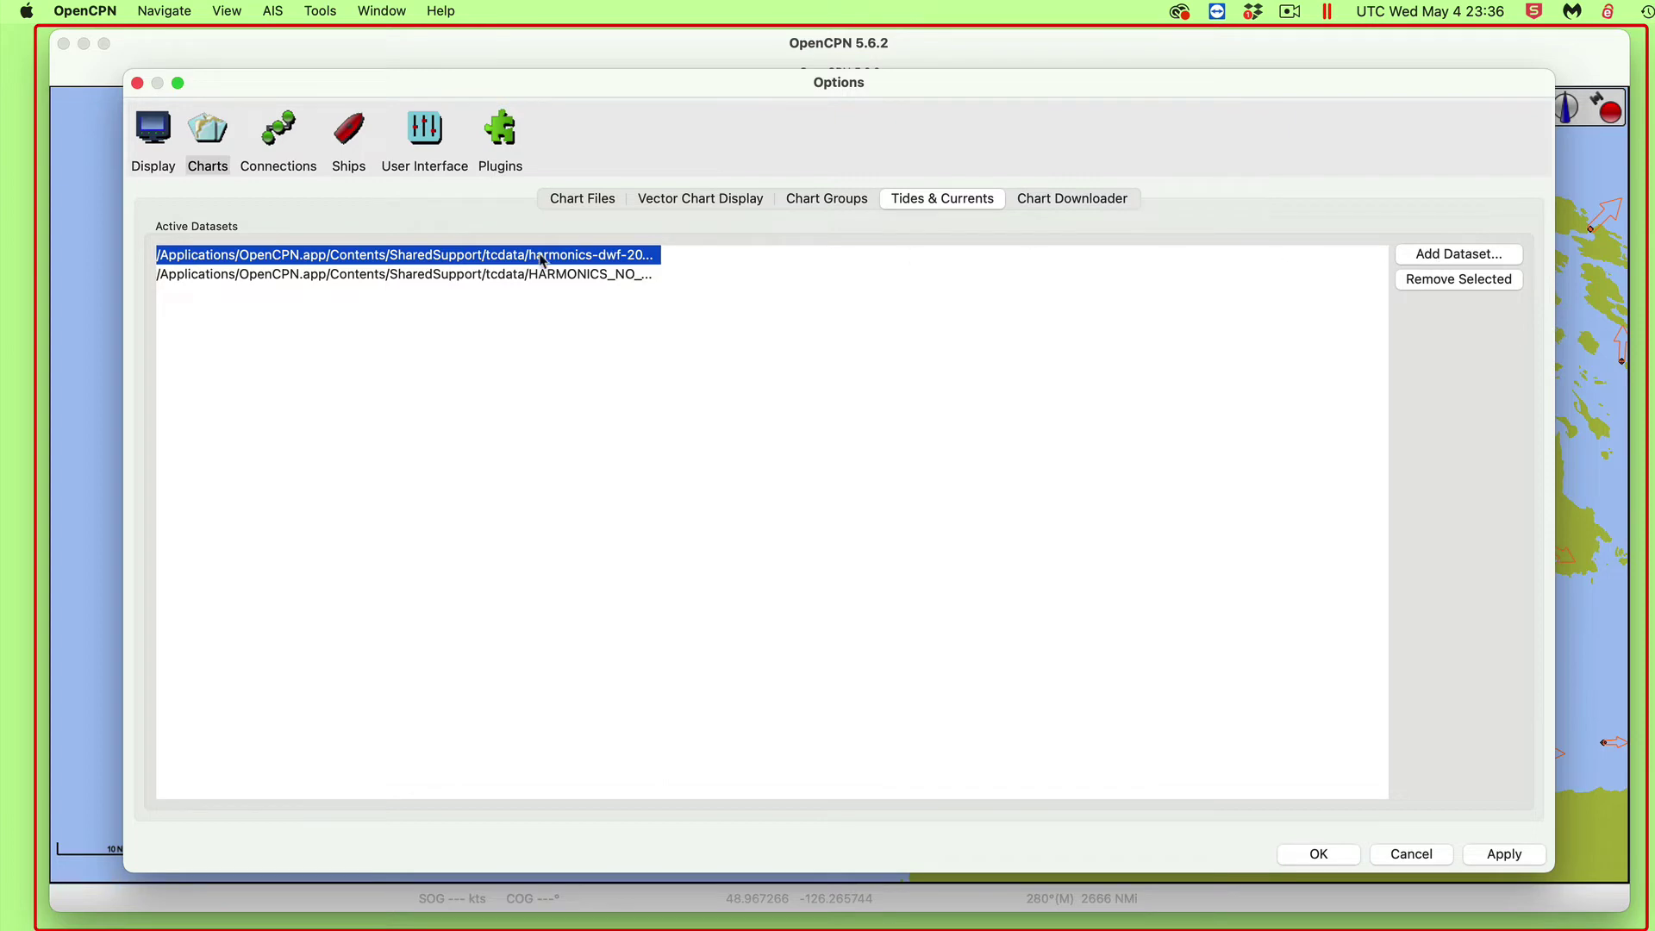
click(1469, 259)
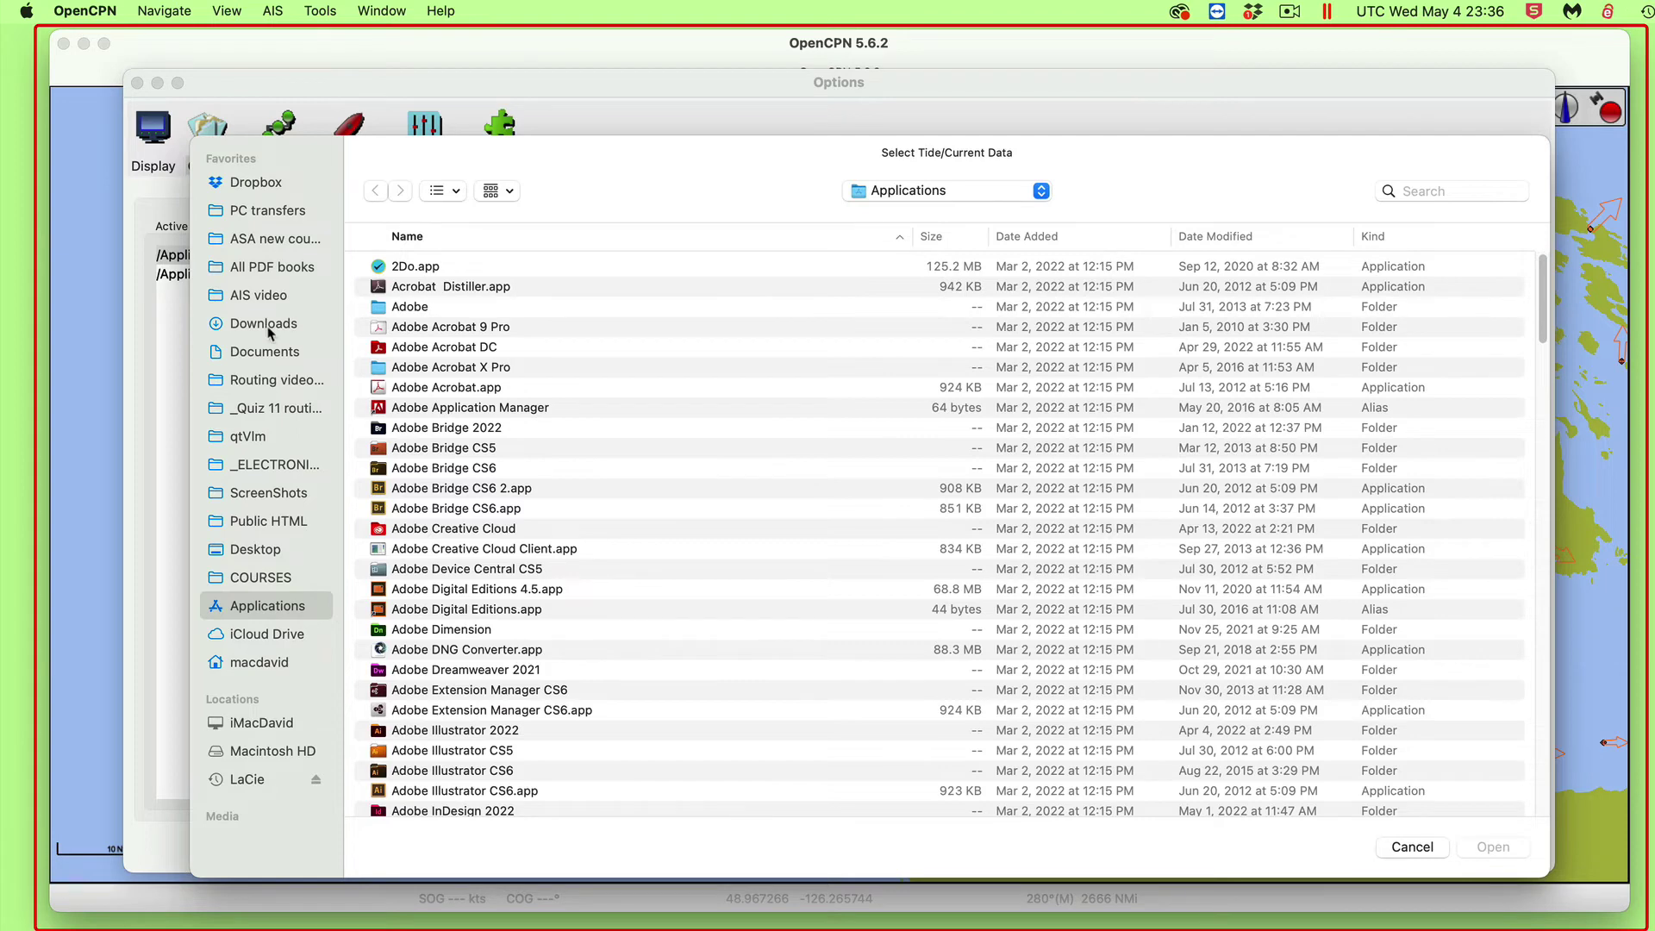
Step: Add harmonics-dwf-20220109-free.tcd from Documents > My Harmonics as a tide dataset
click(252, 356)
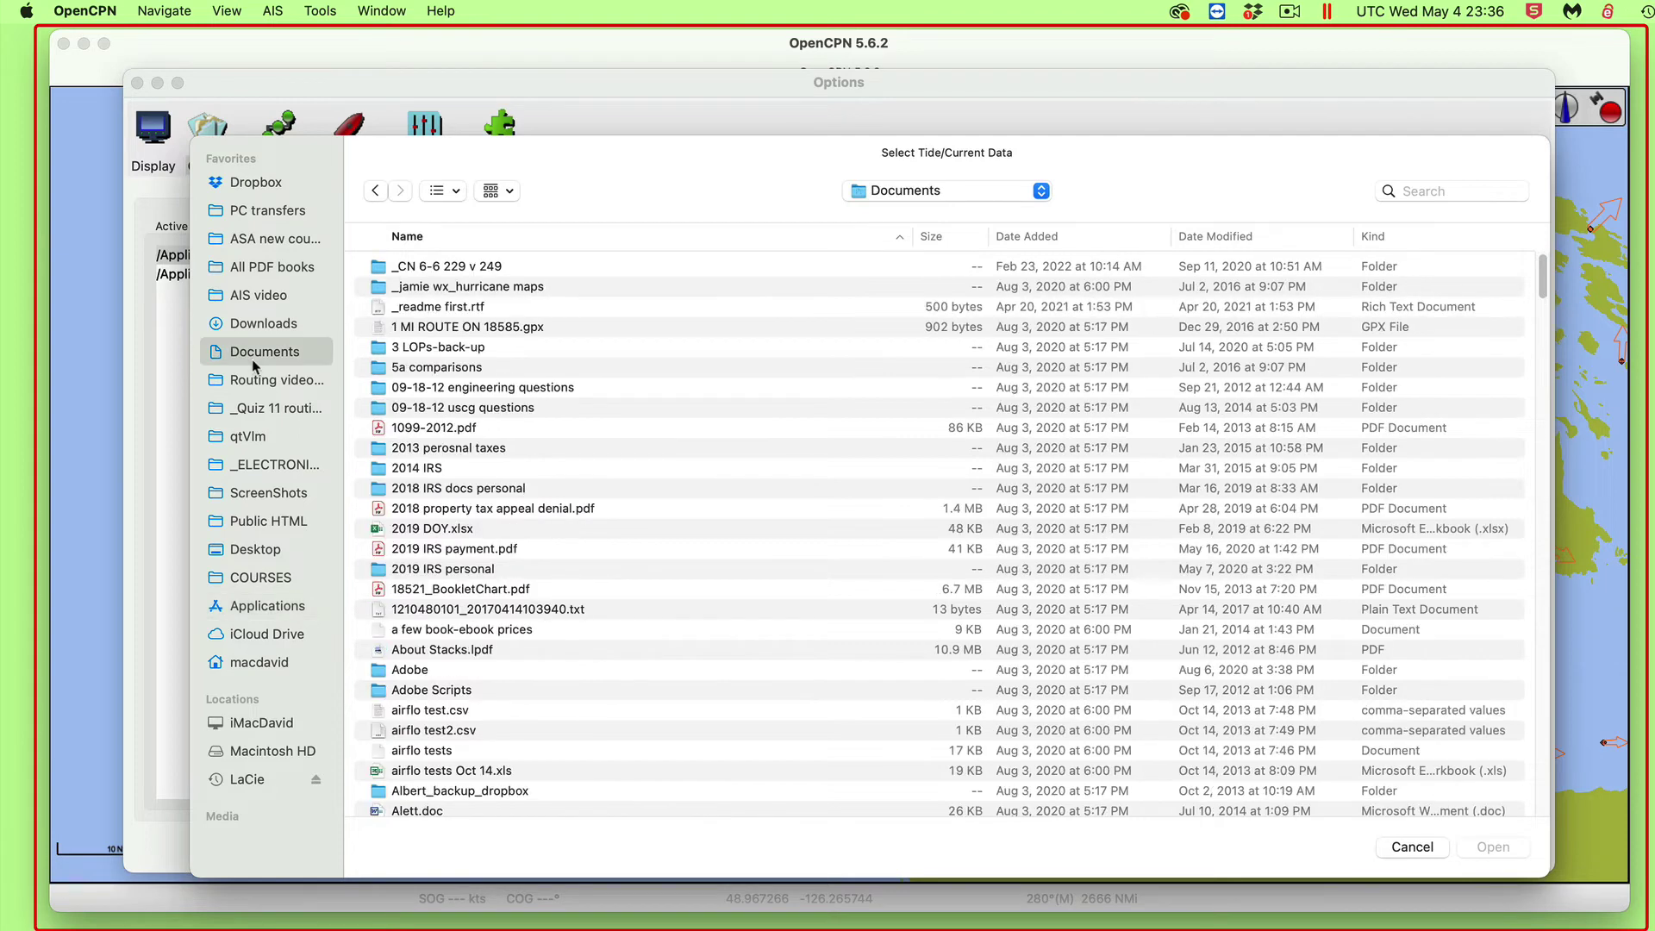
click(1060, 243)
double_click(421, 269)
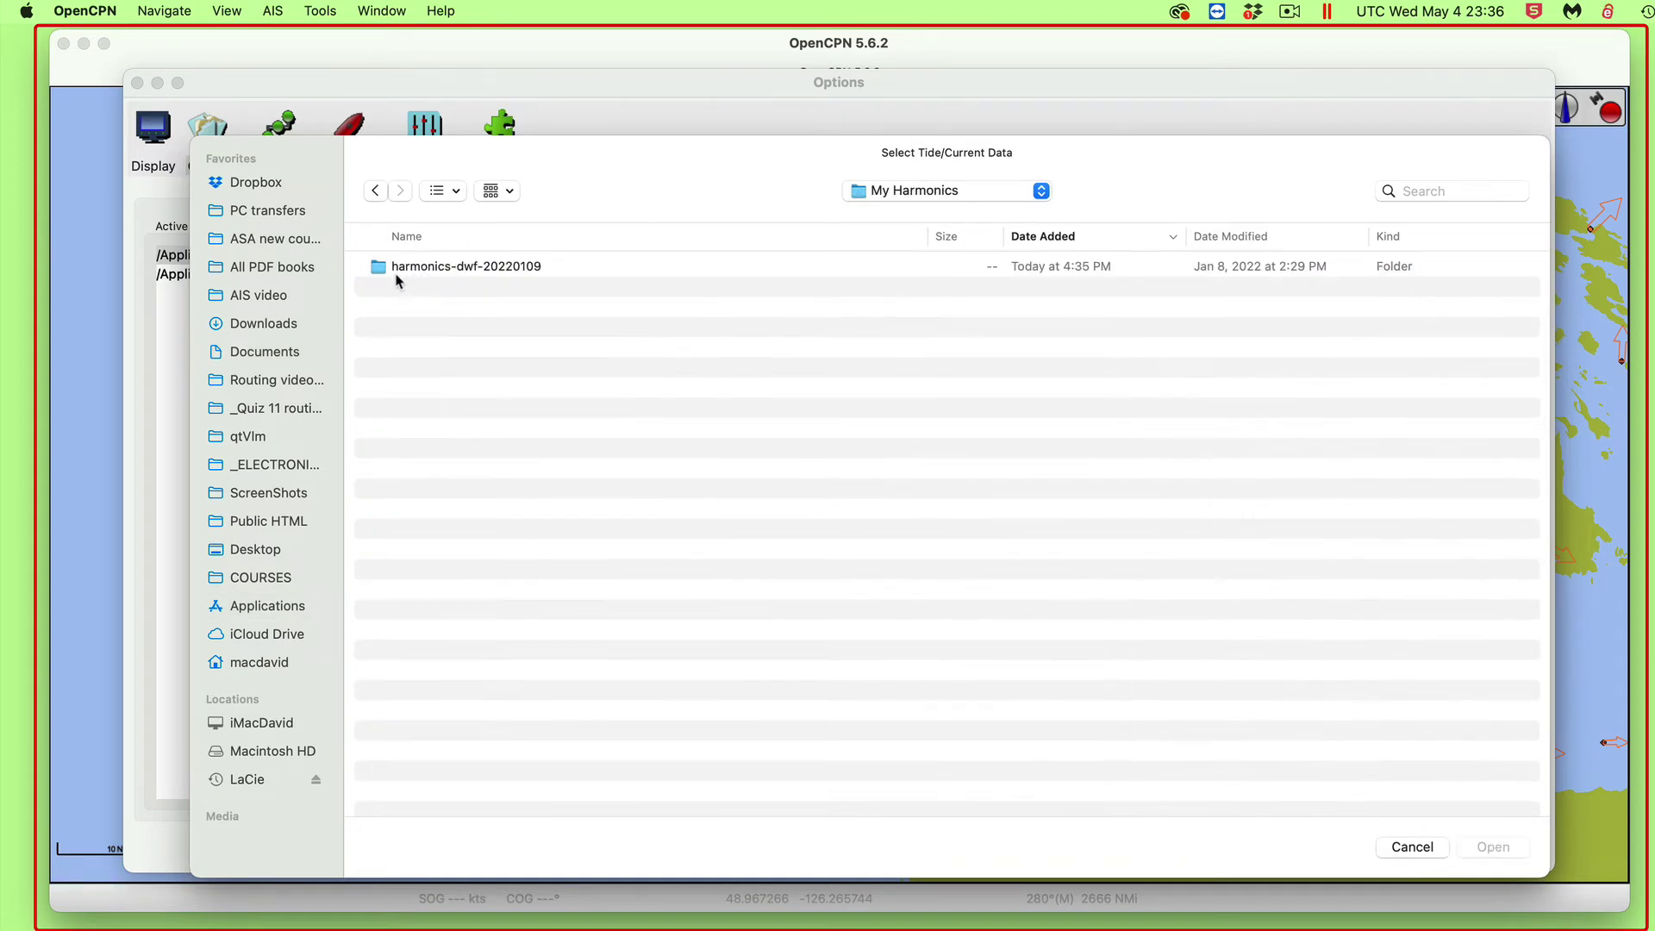
double_click(434, 267)
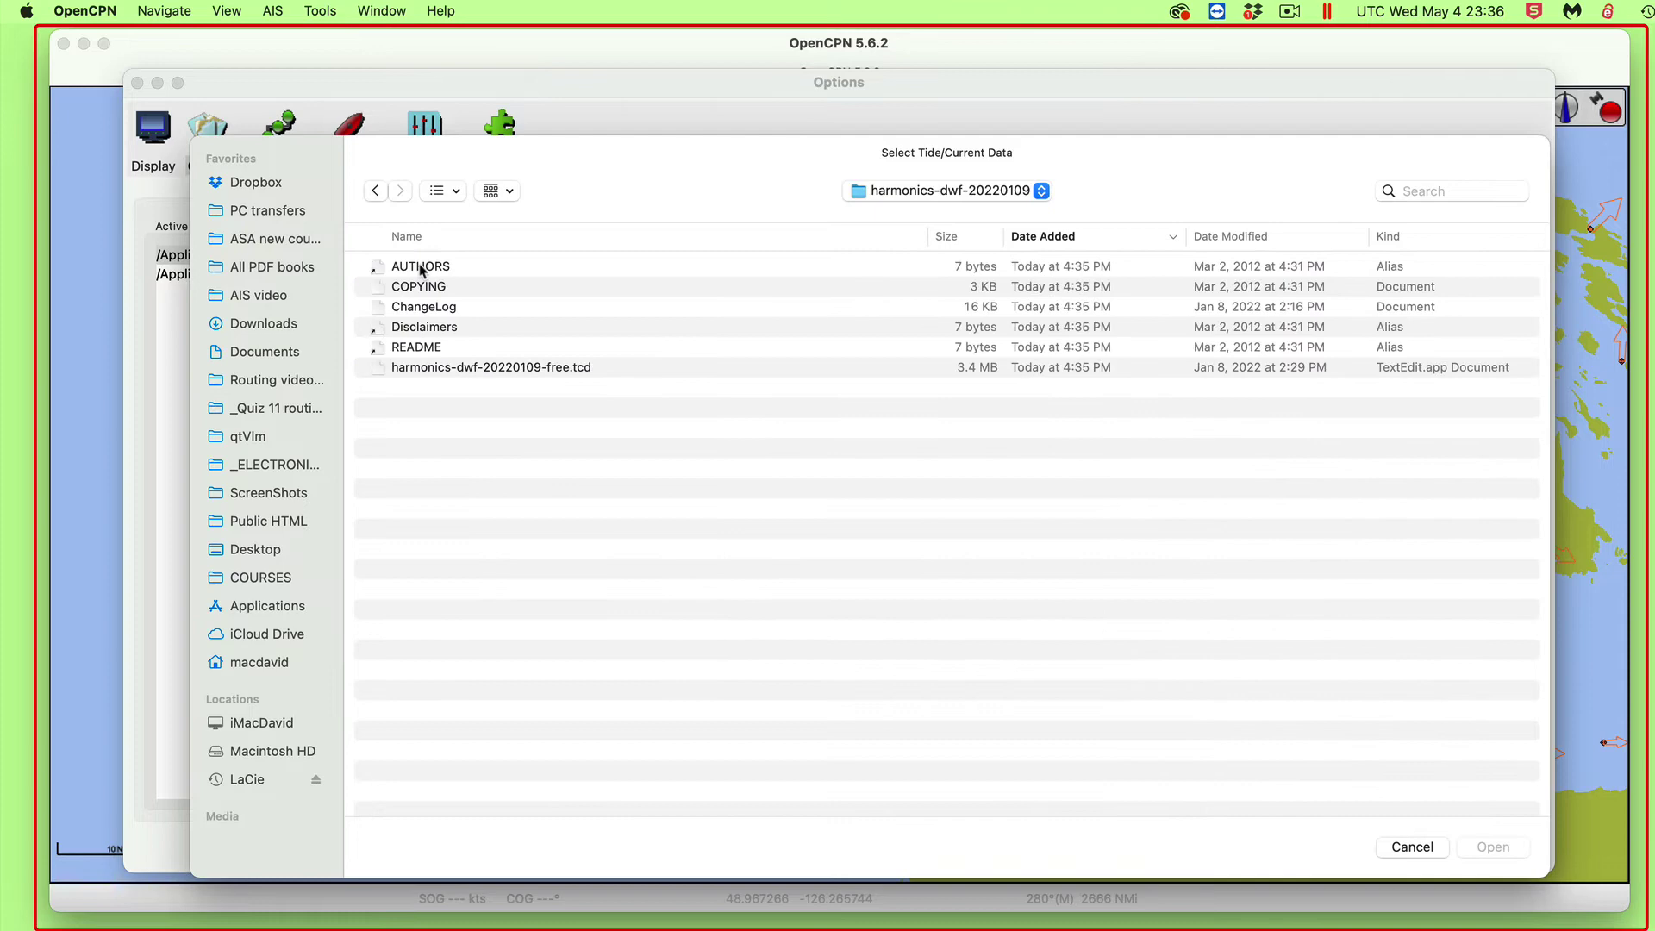
click(556, 371)
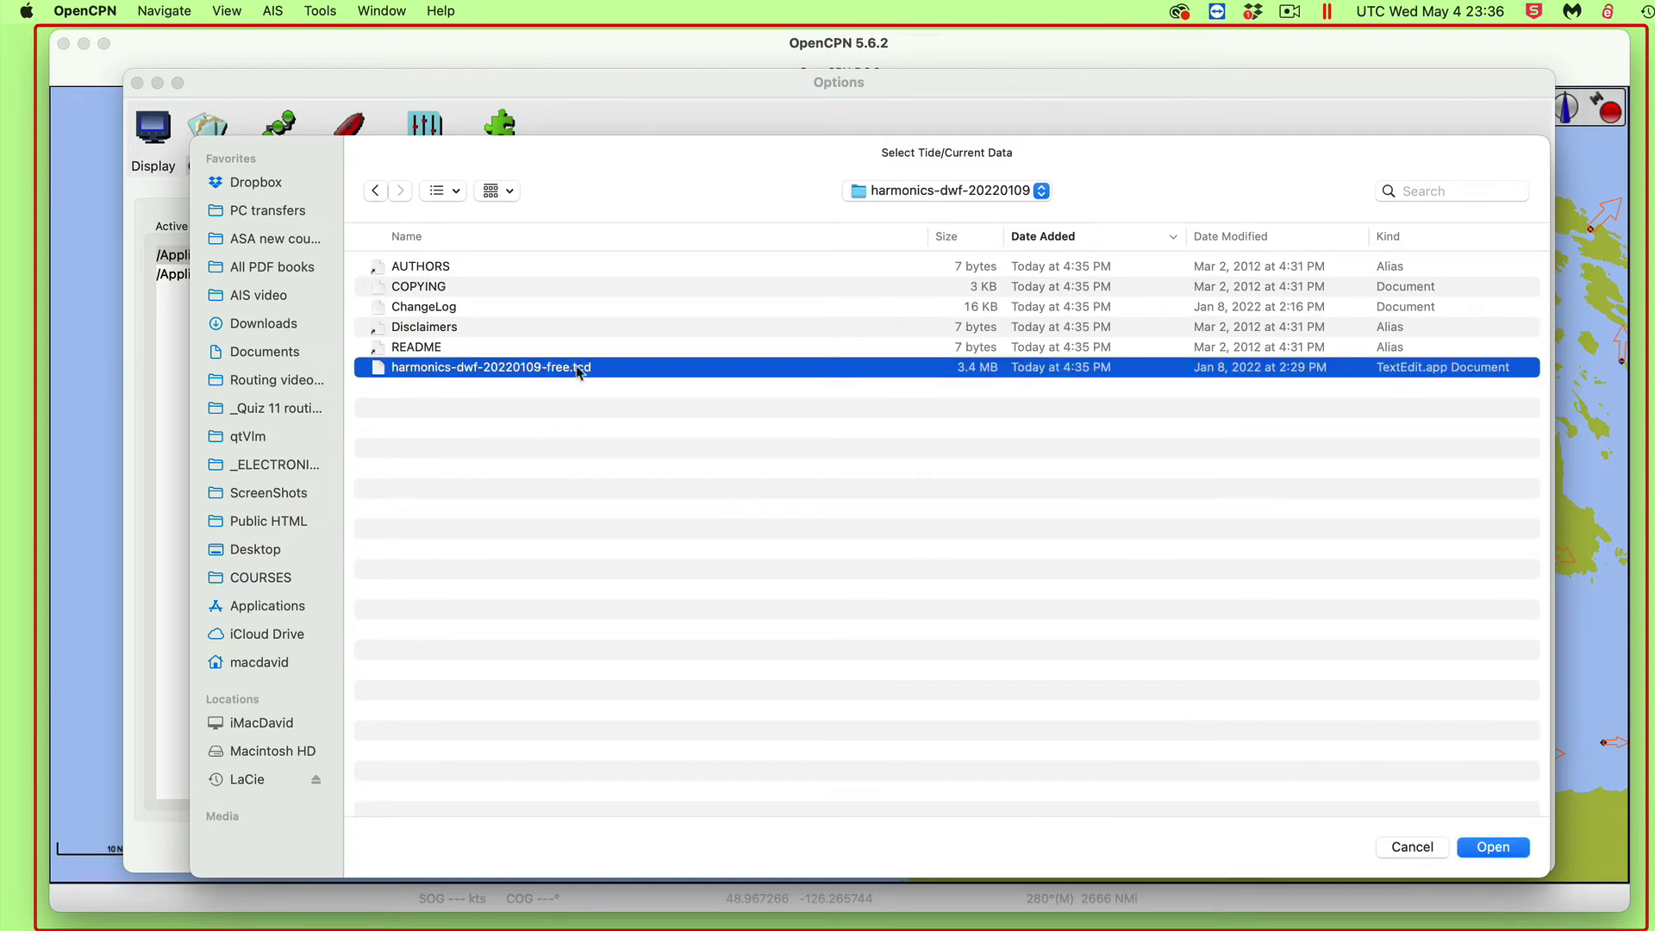
click(1497, 849)
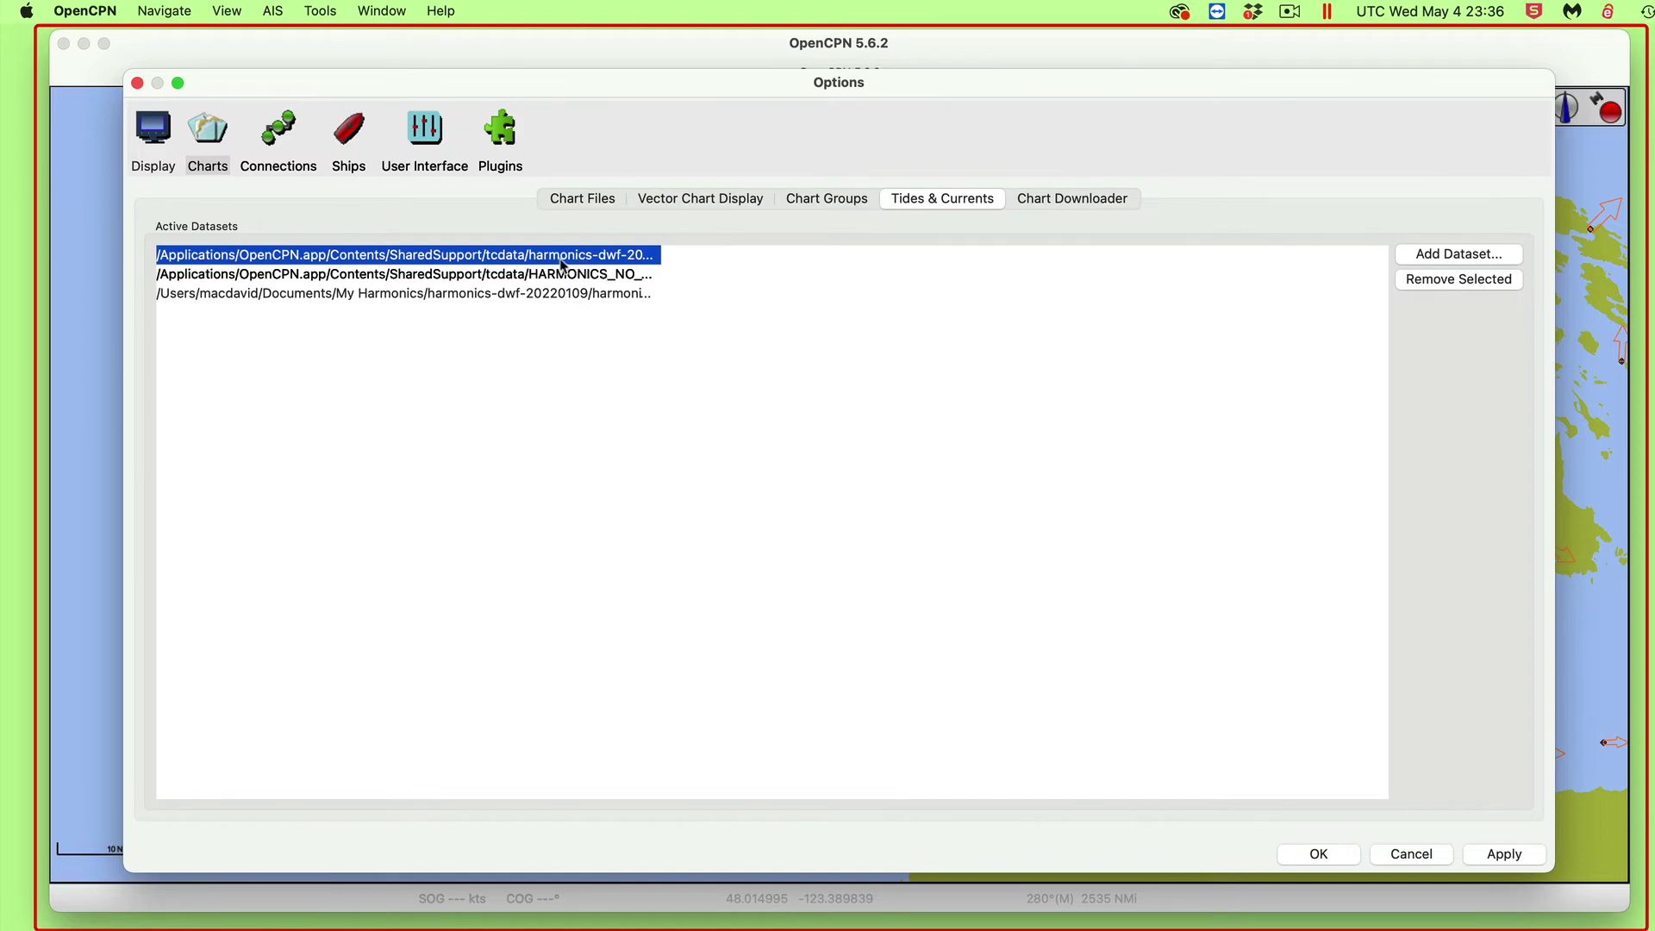
Step: Remove the old bundled 2021 harmonics dataset, apply, and close Options with OK
click(1447, 285)
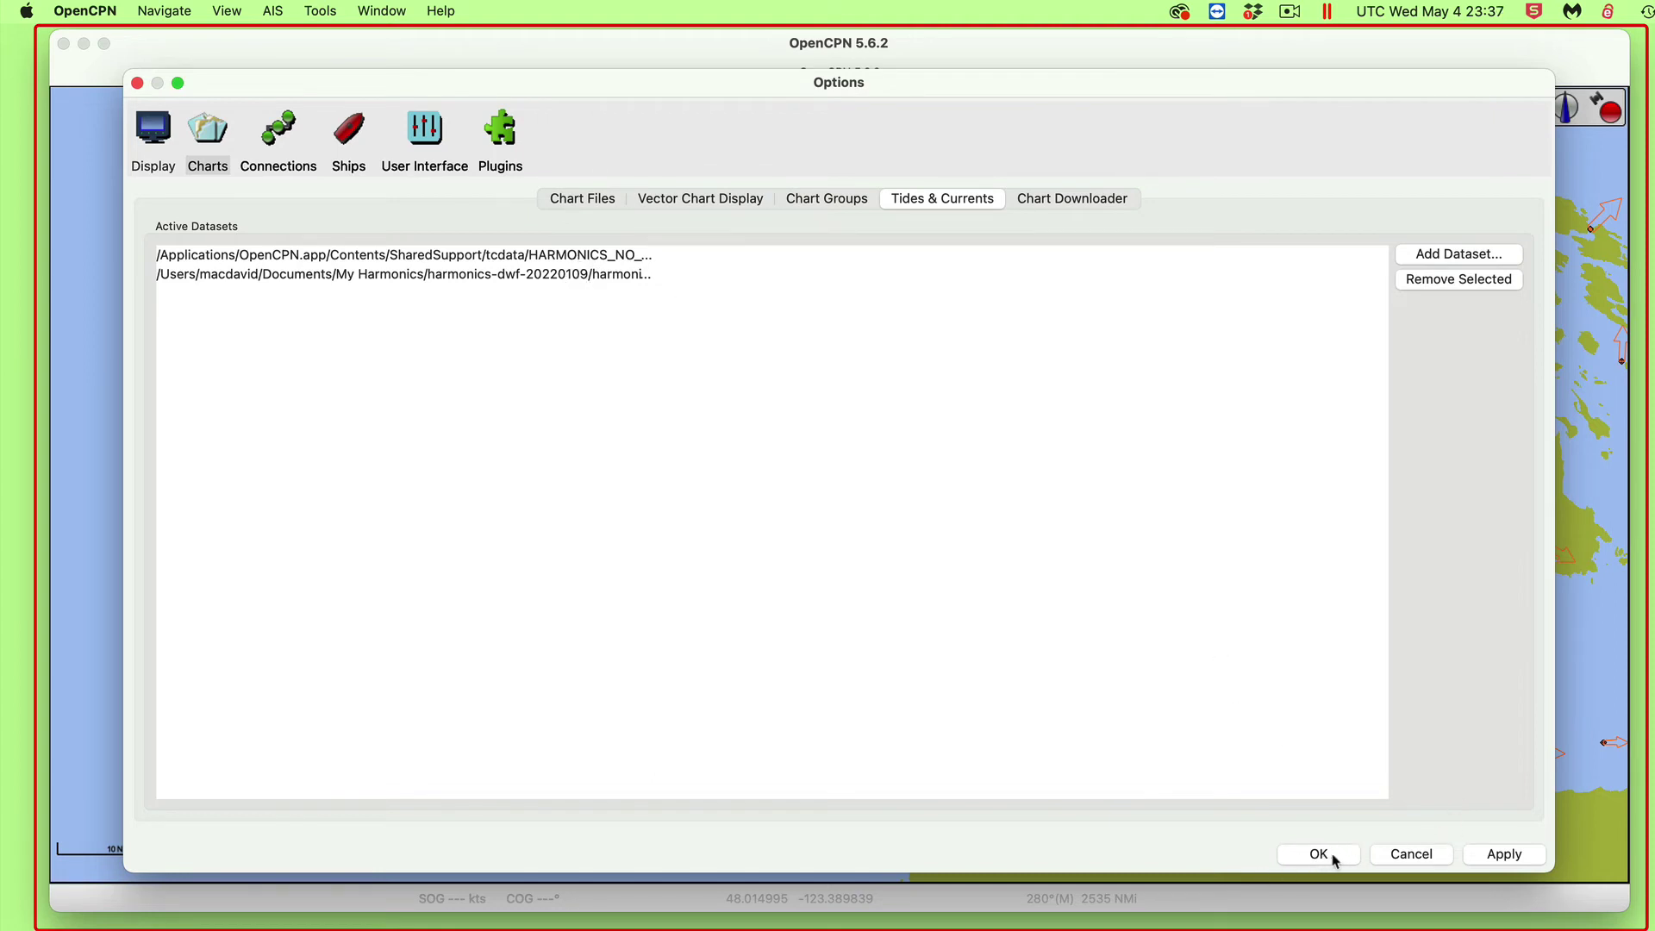
click(1523, 857)
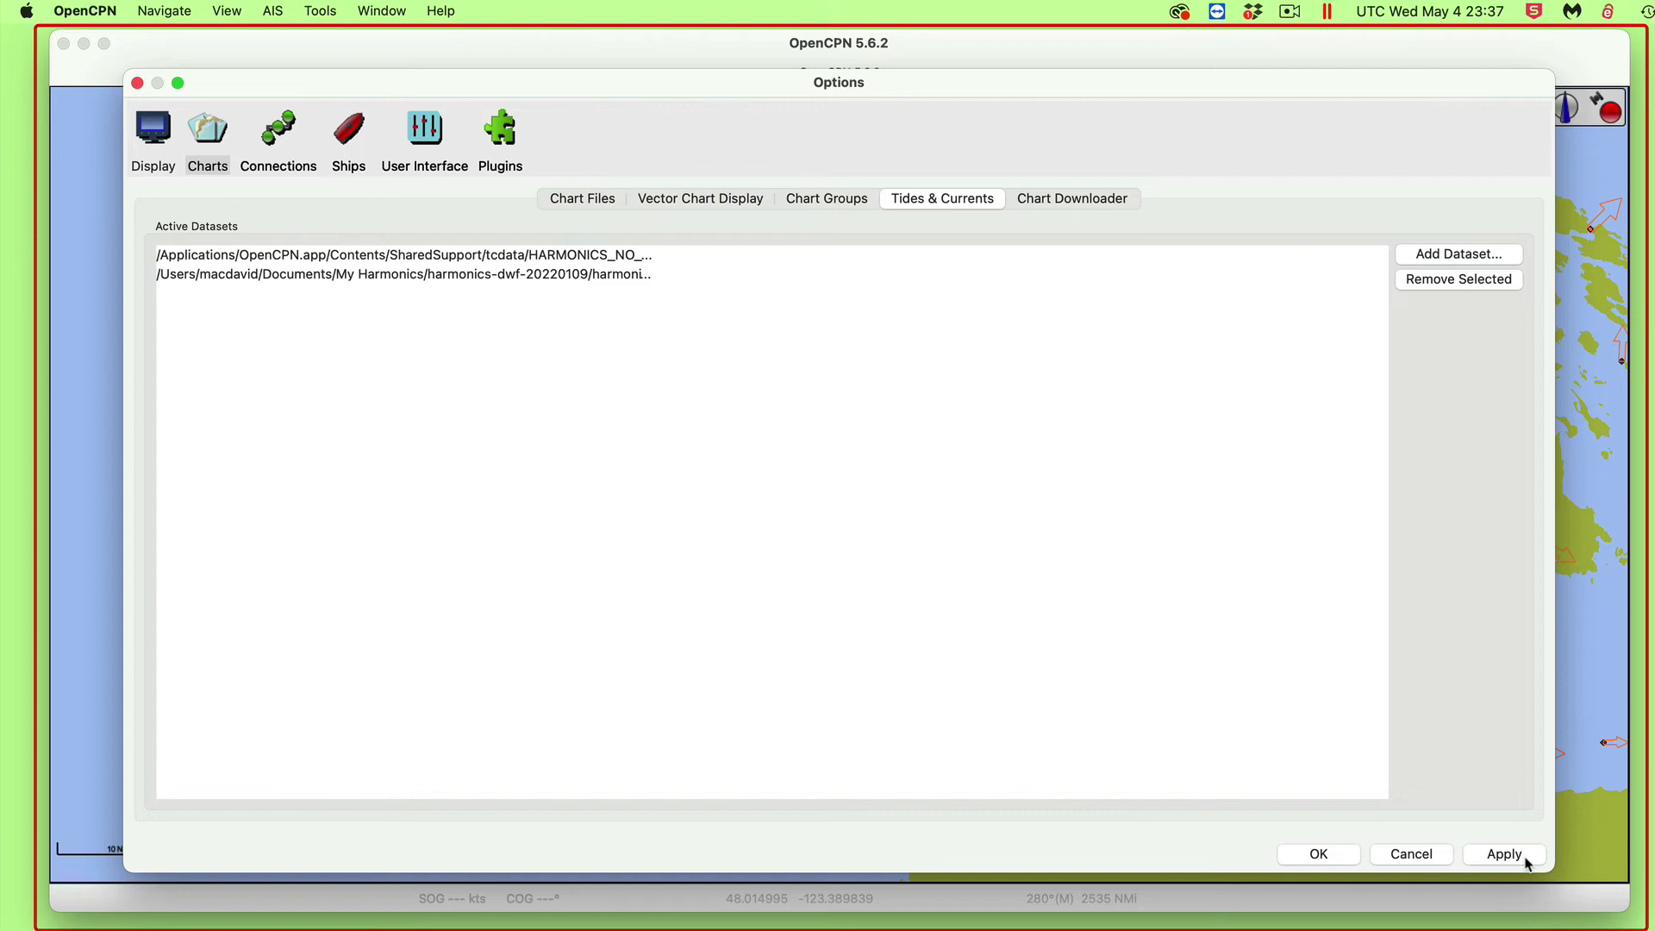
click(1319, 855)
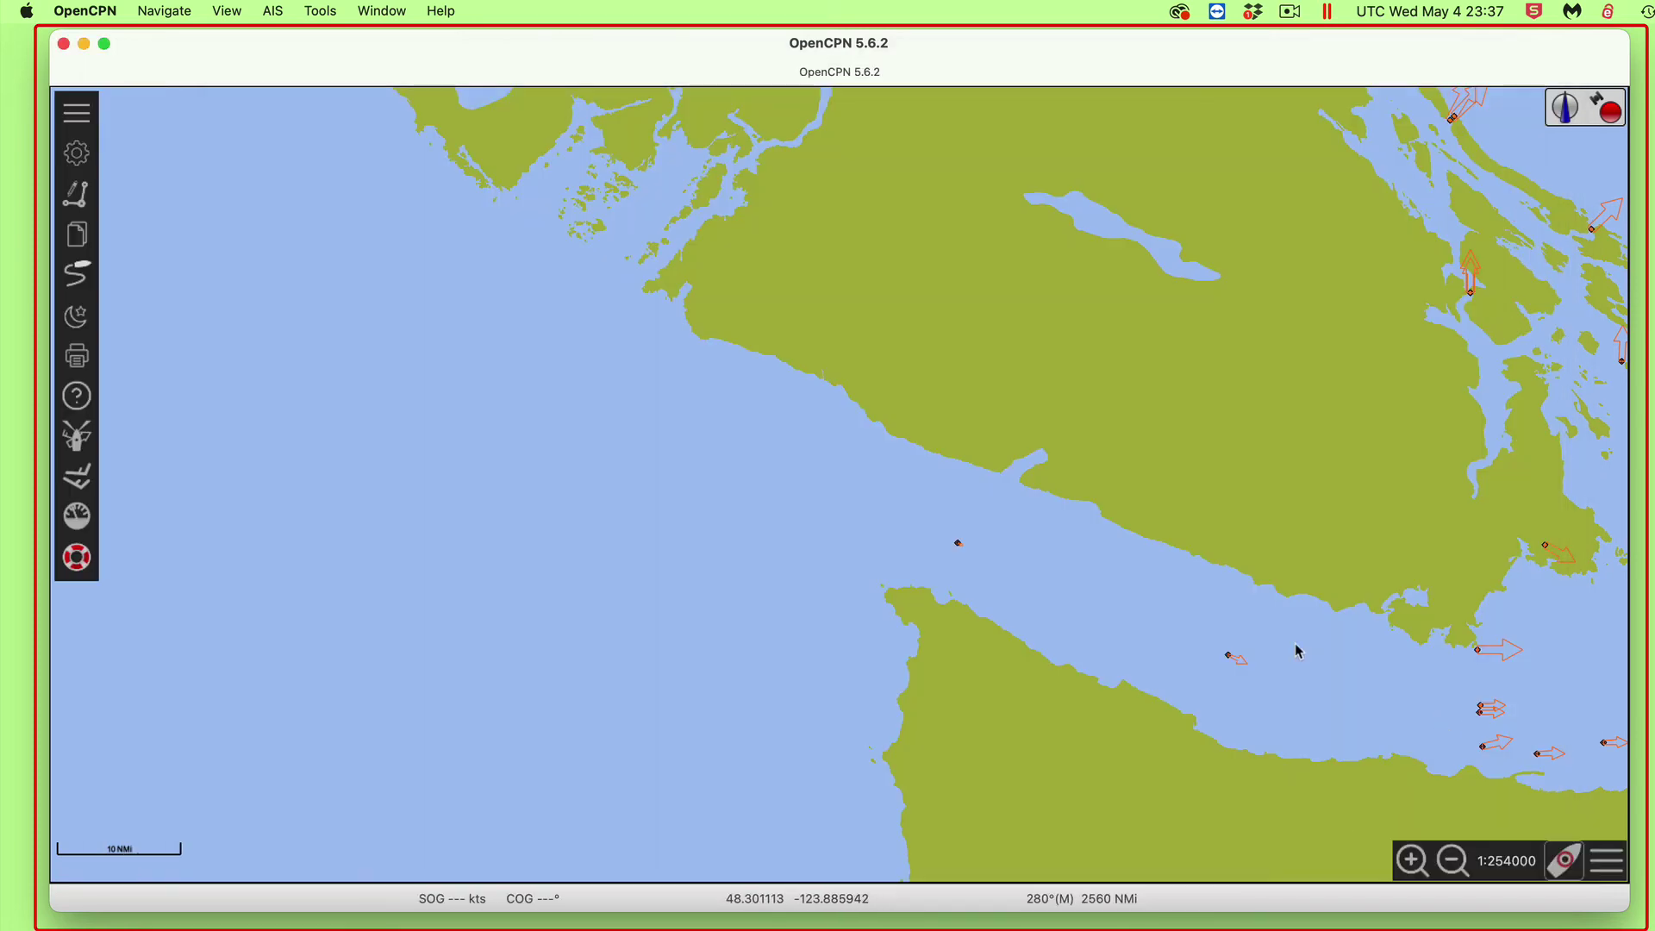
drag(1304, 663, 592, 554)
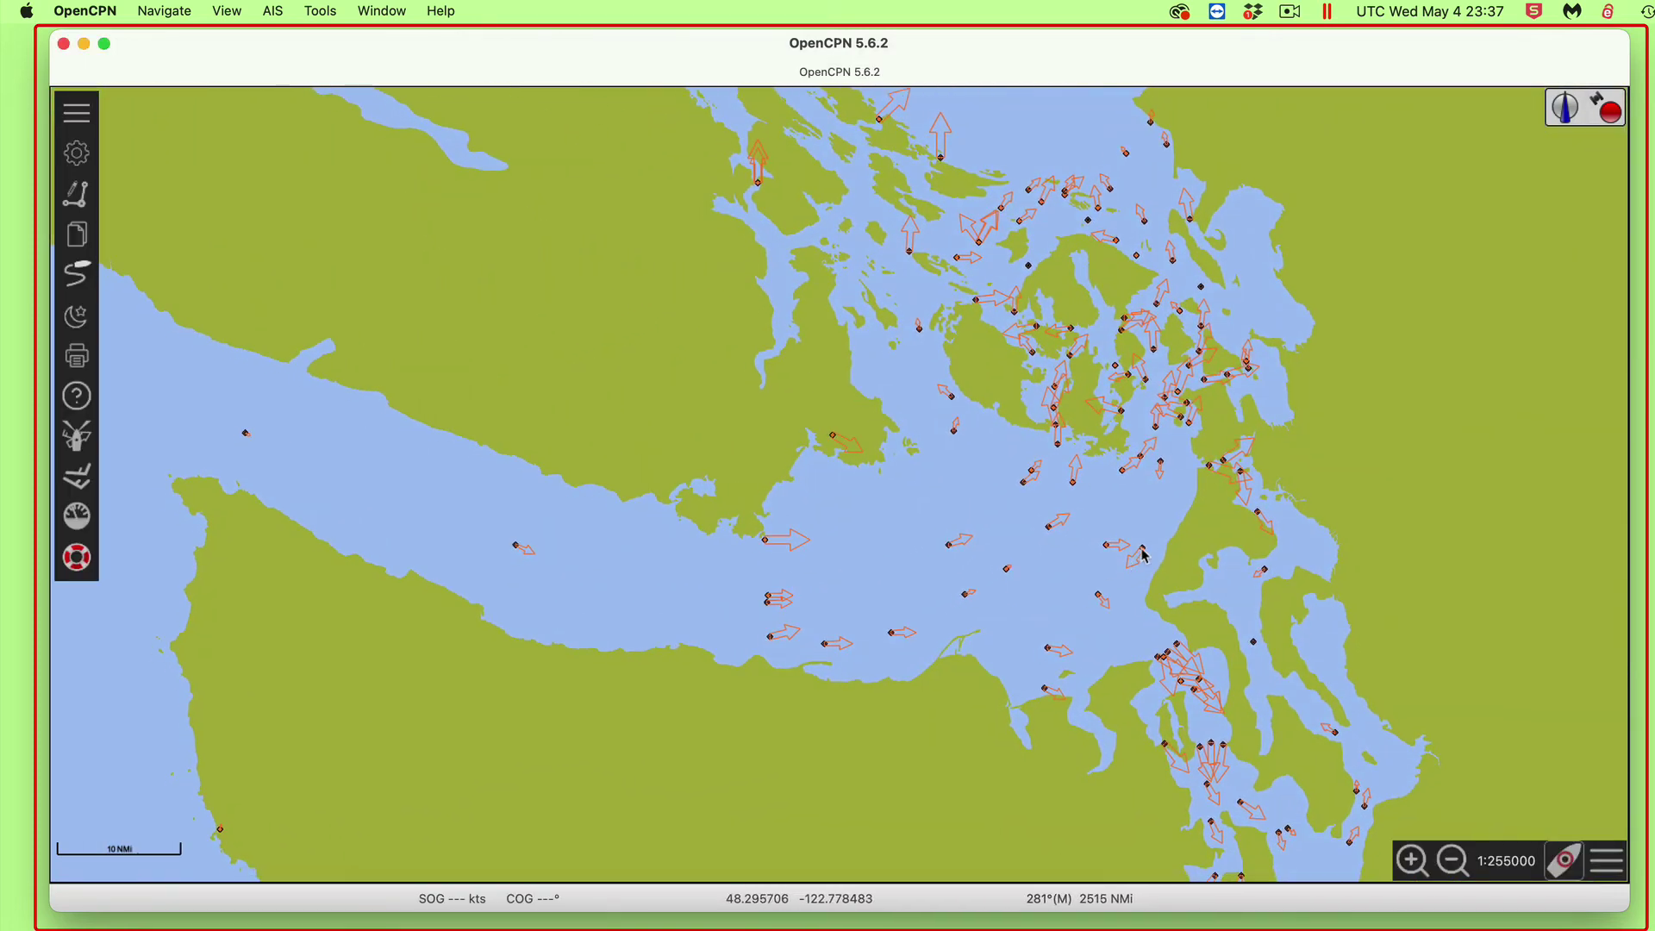
click(1140, 547)
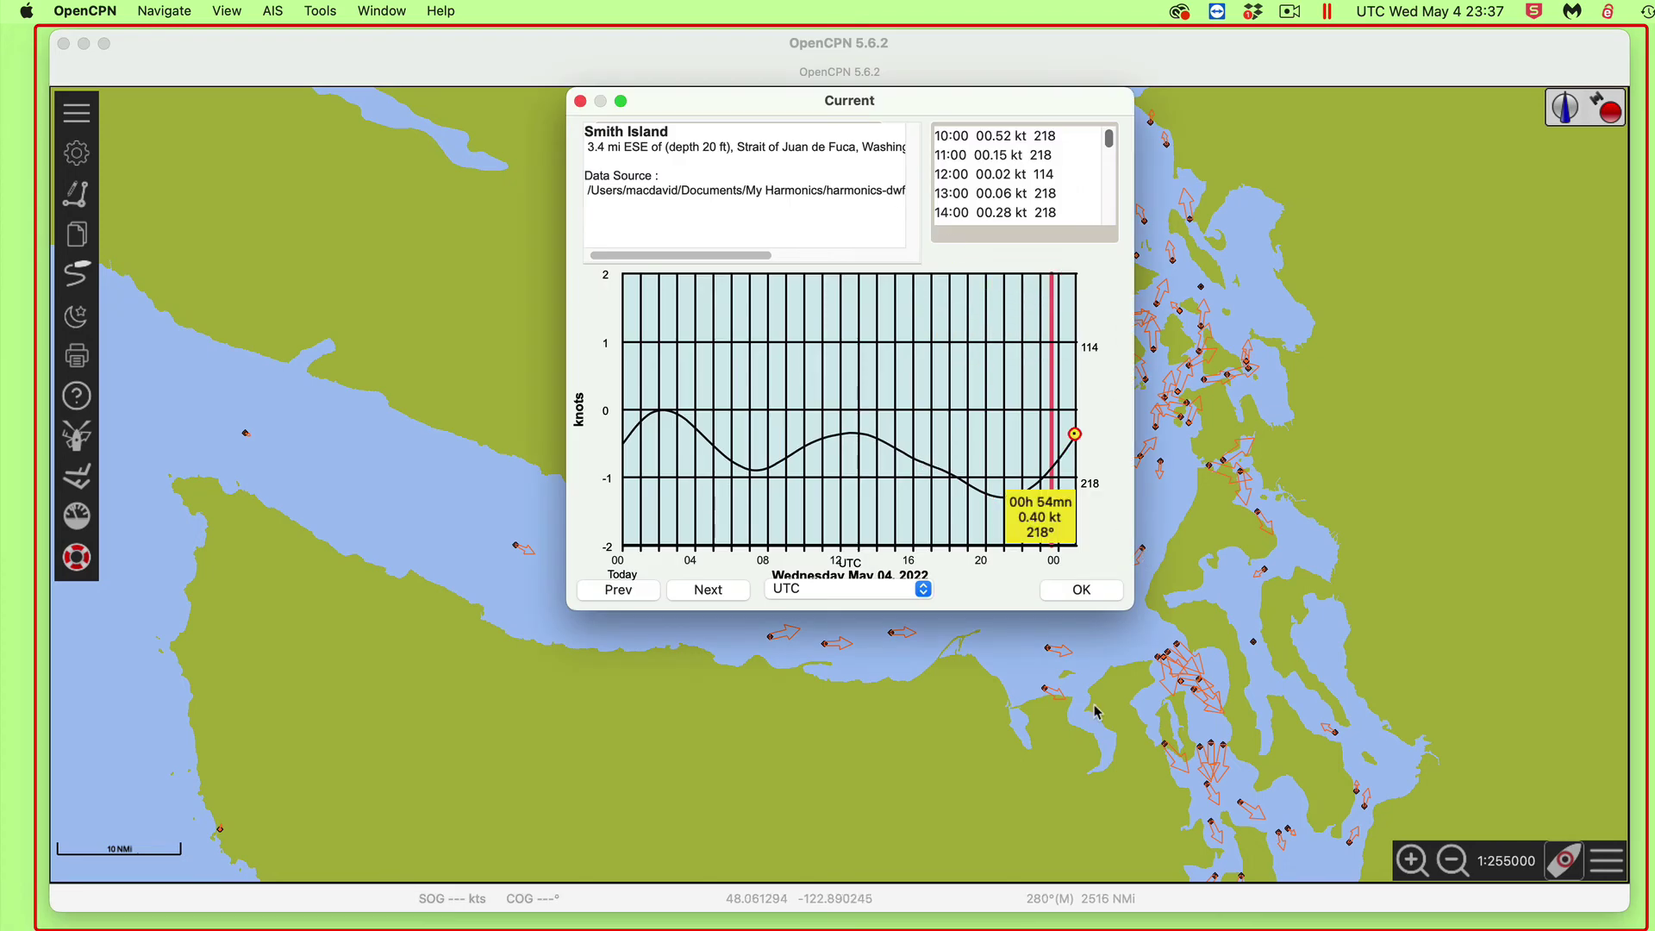
drag(1131, 607, 1651, 728)
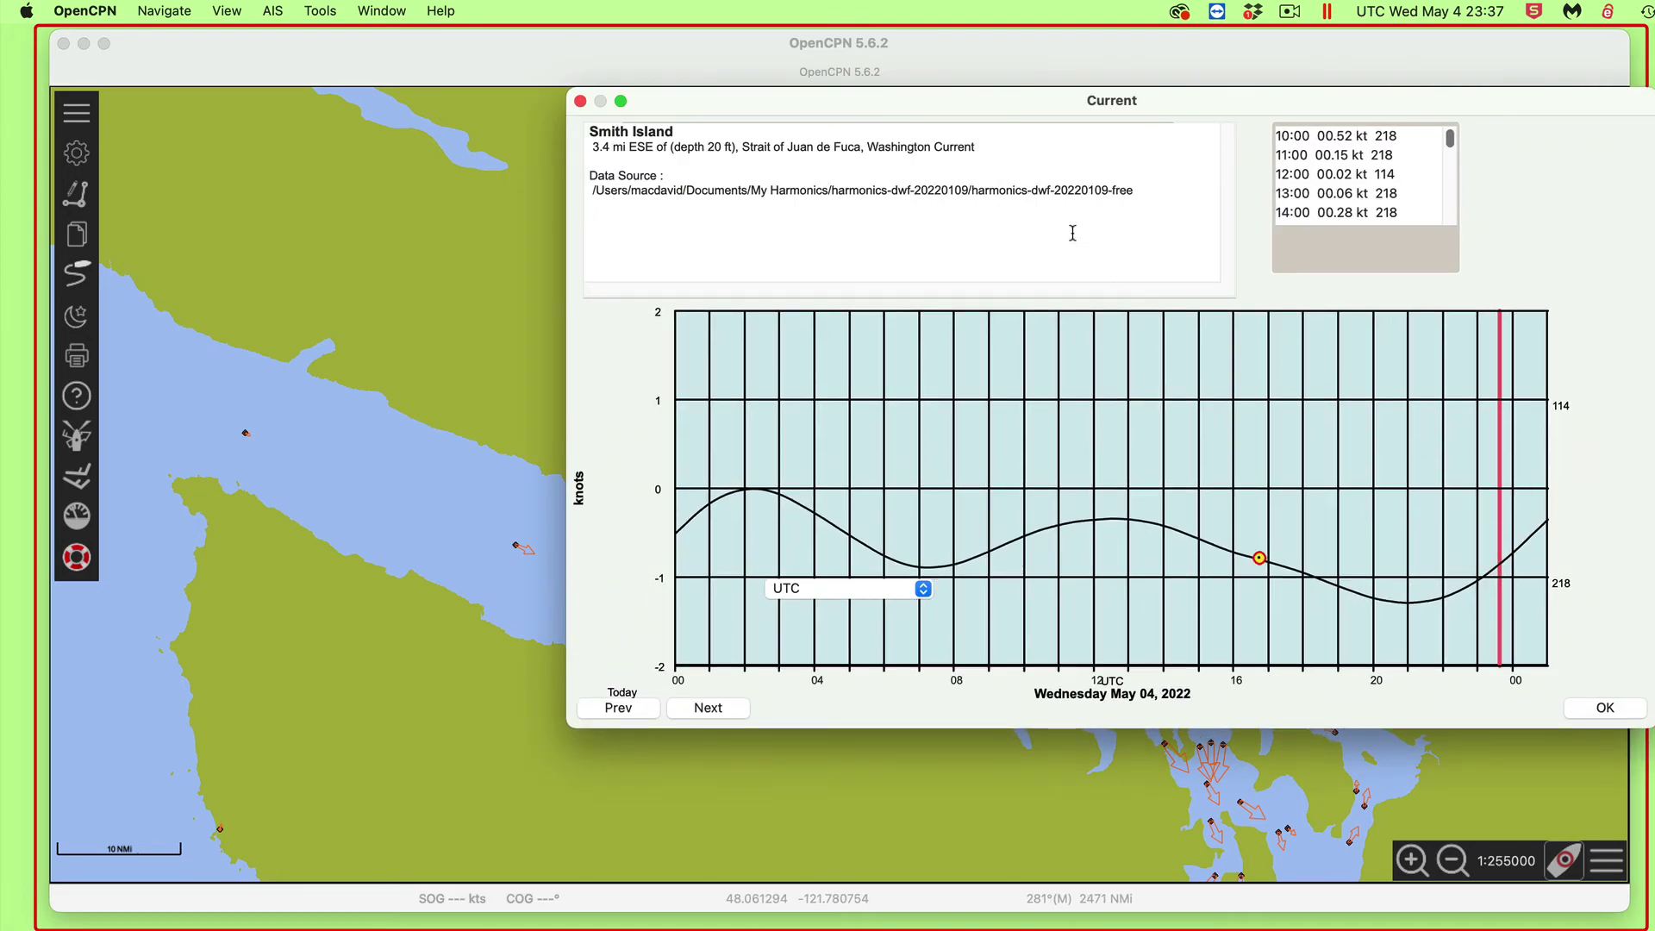
drag(912, 190, 956, 194)
click(580, 101)
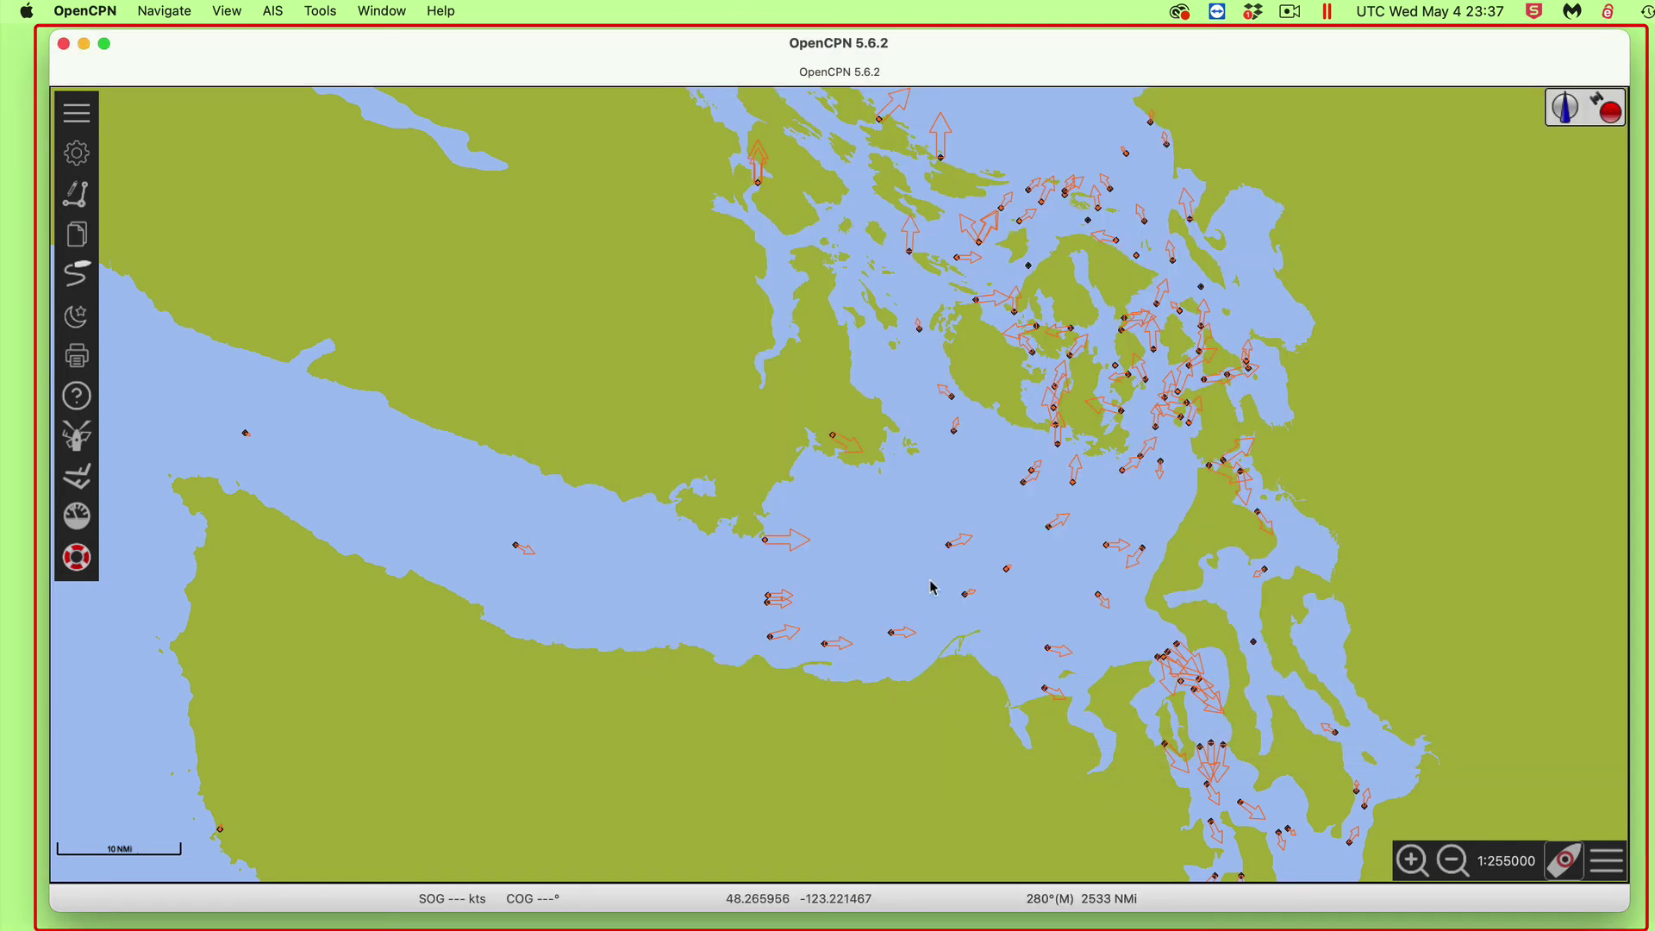
Step: Turn on Show Tide stations while keeping Show Currents enabled in Chart Panel Options
click(1609, 867)
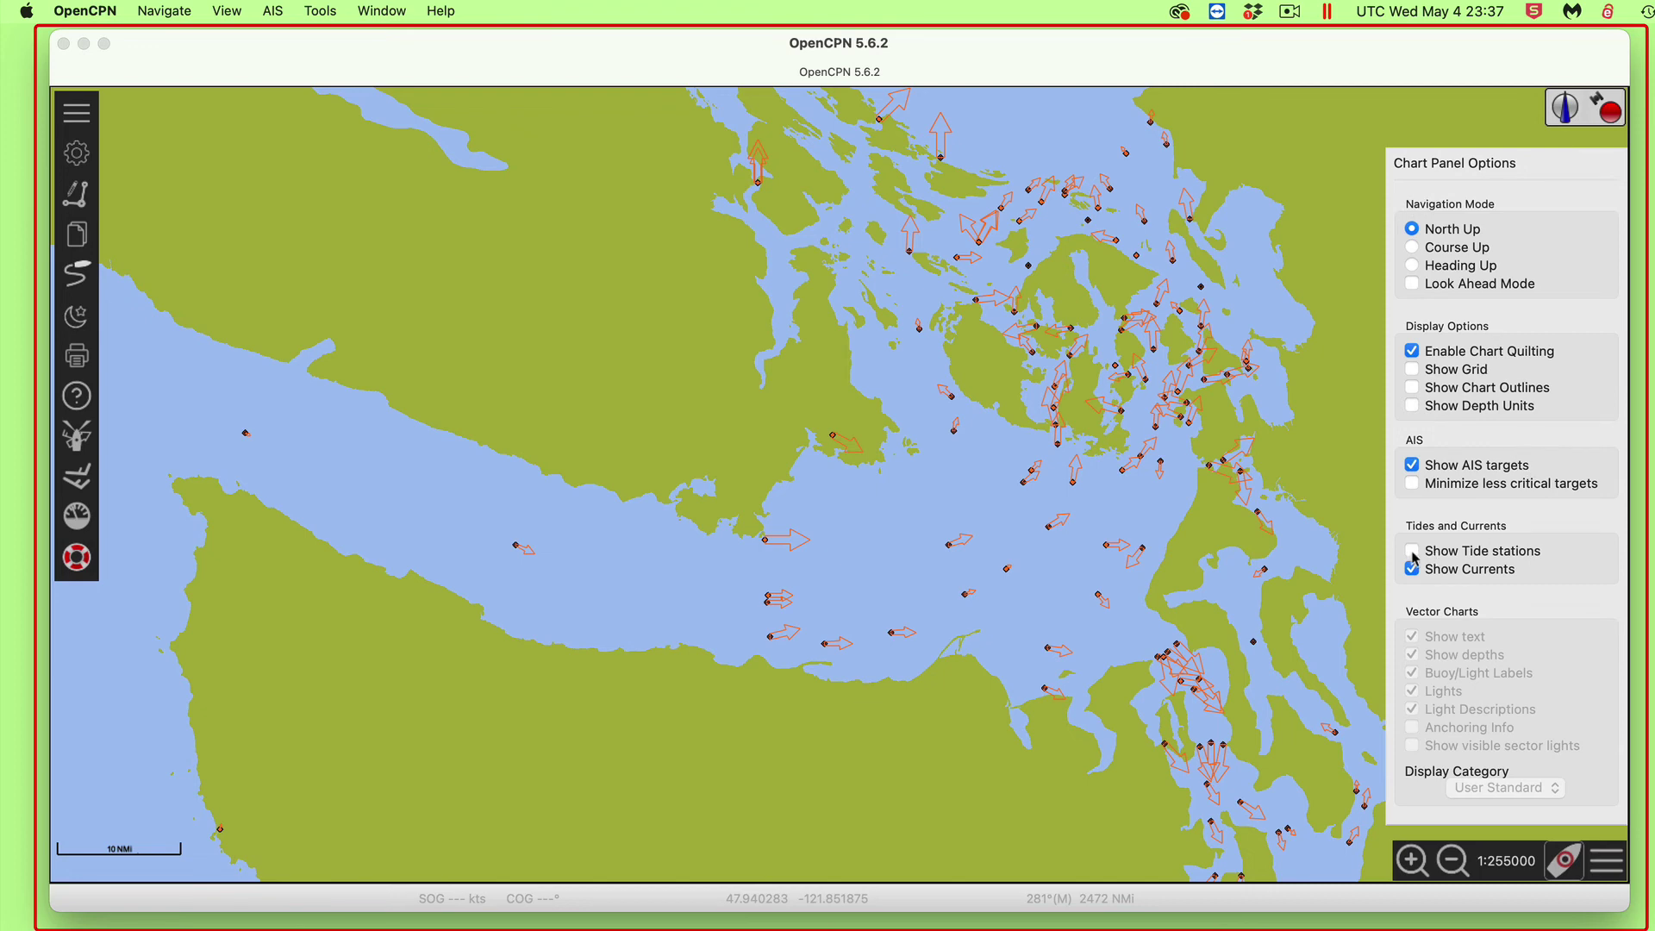
click(1412, 562)
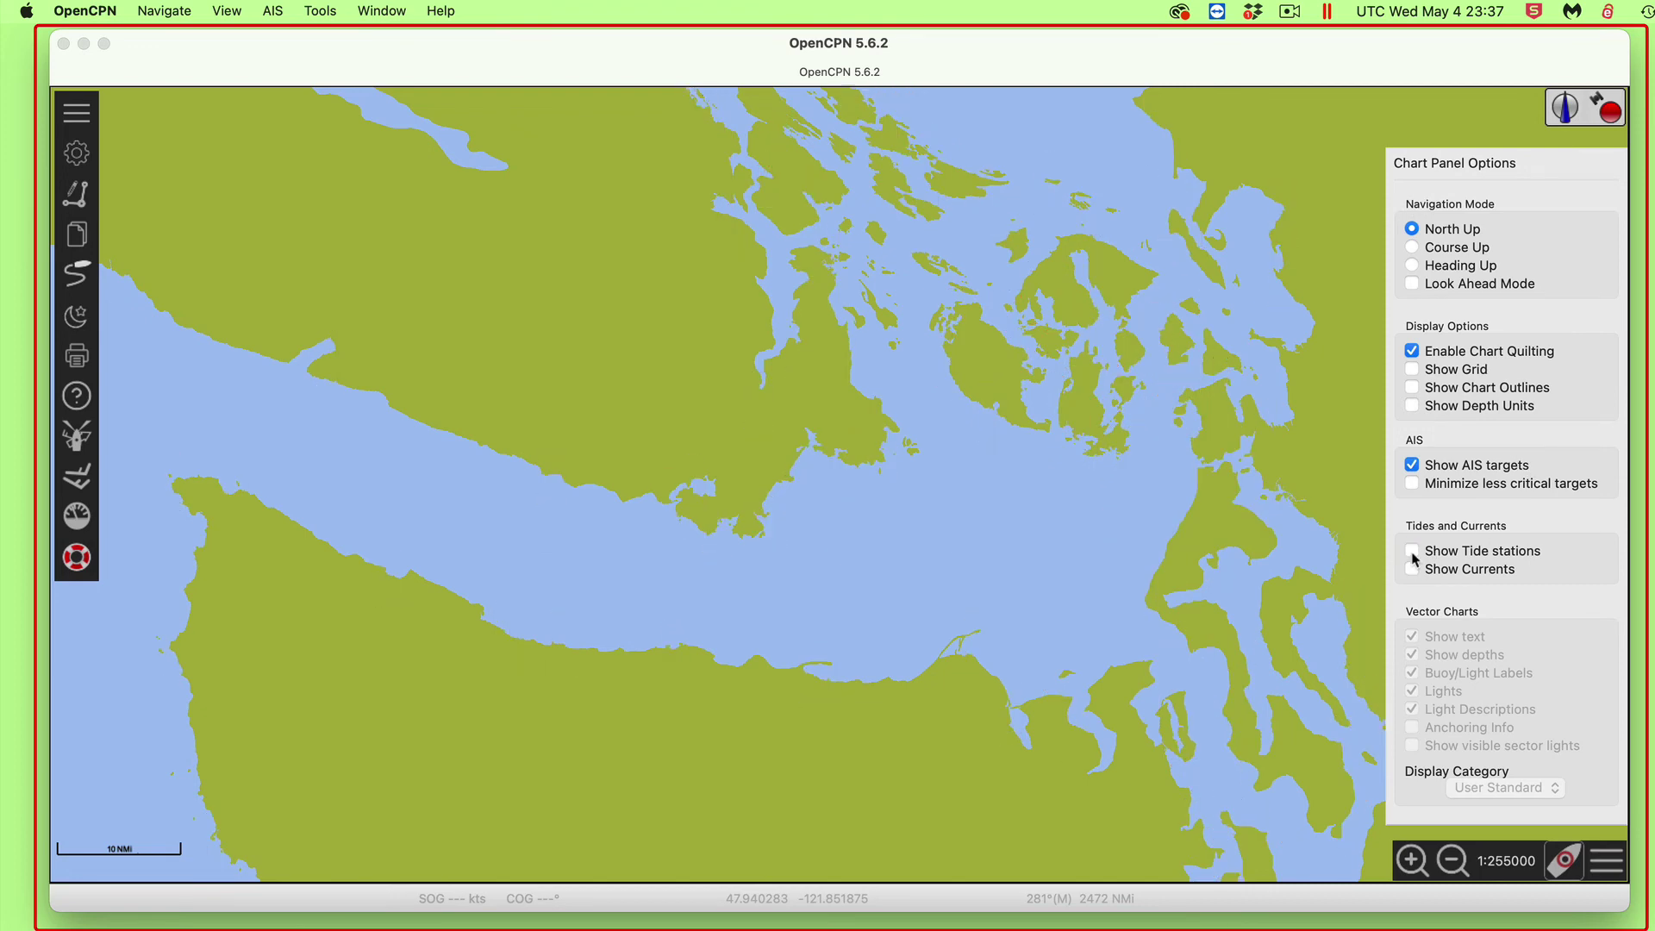
click(1411, 549)
click(1412, 569)
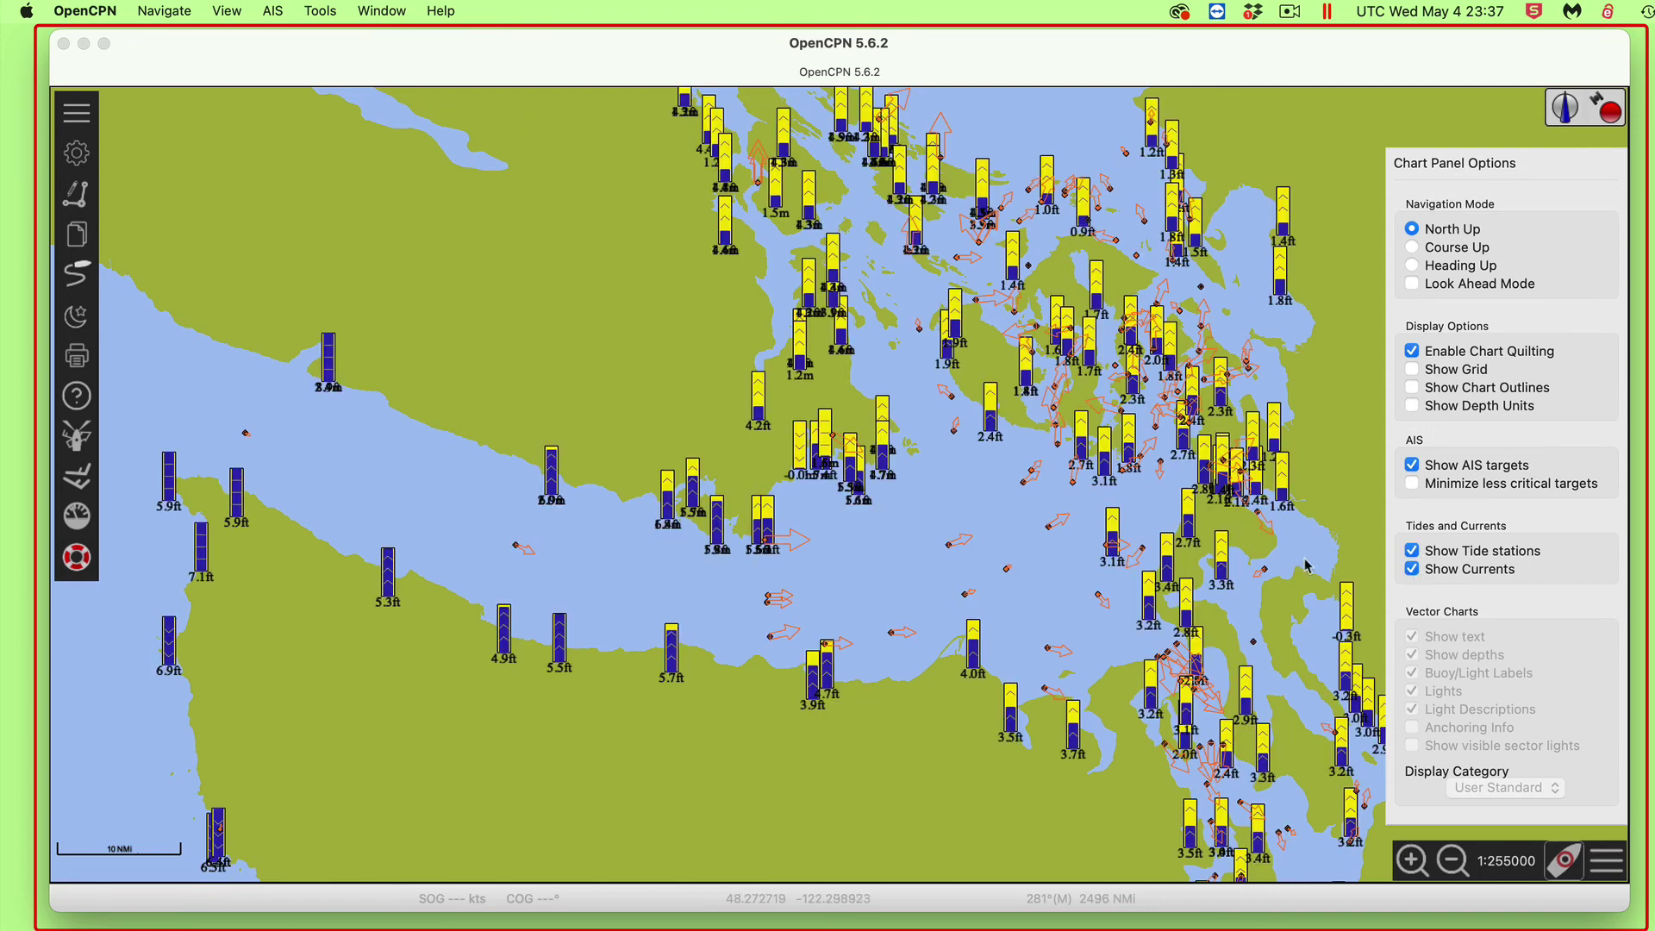
Step: Open the Smith Island Tide dialog and enlarge it to read its data source
click(1111, 550)
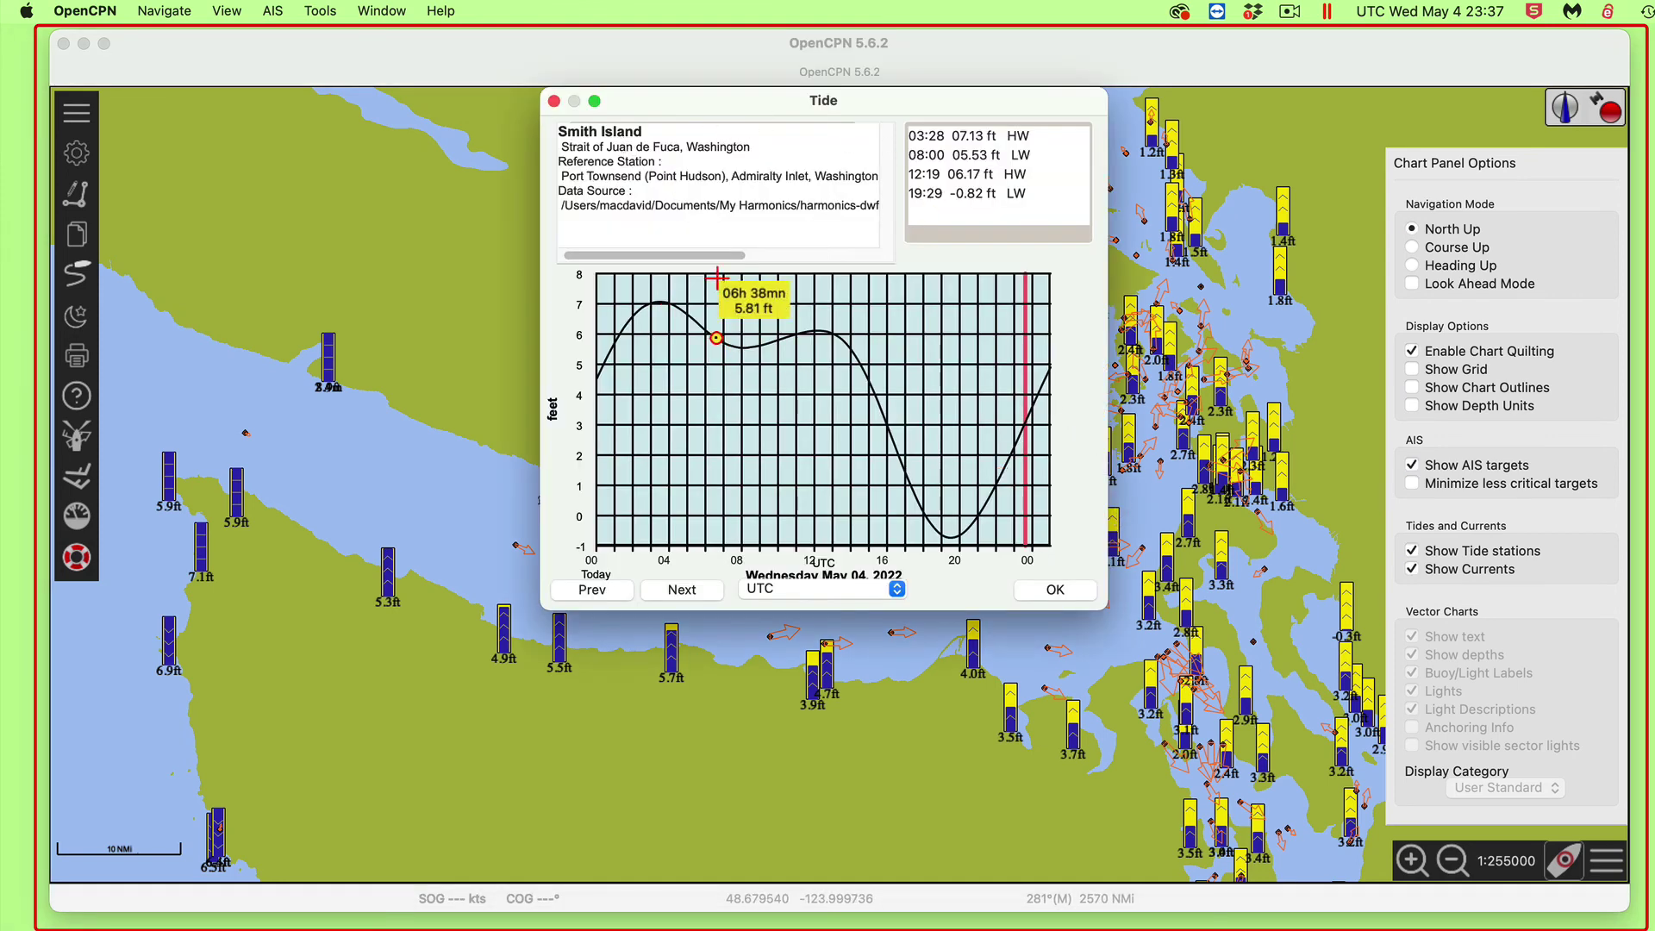
mouse_move(603, 351)
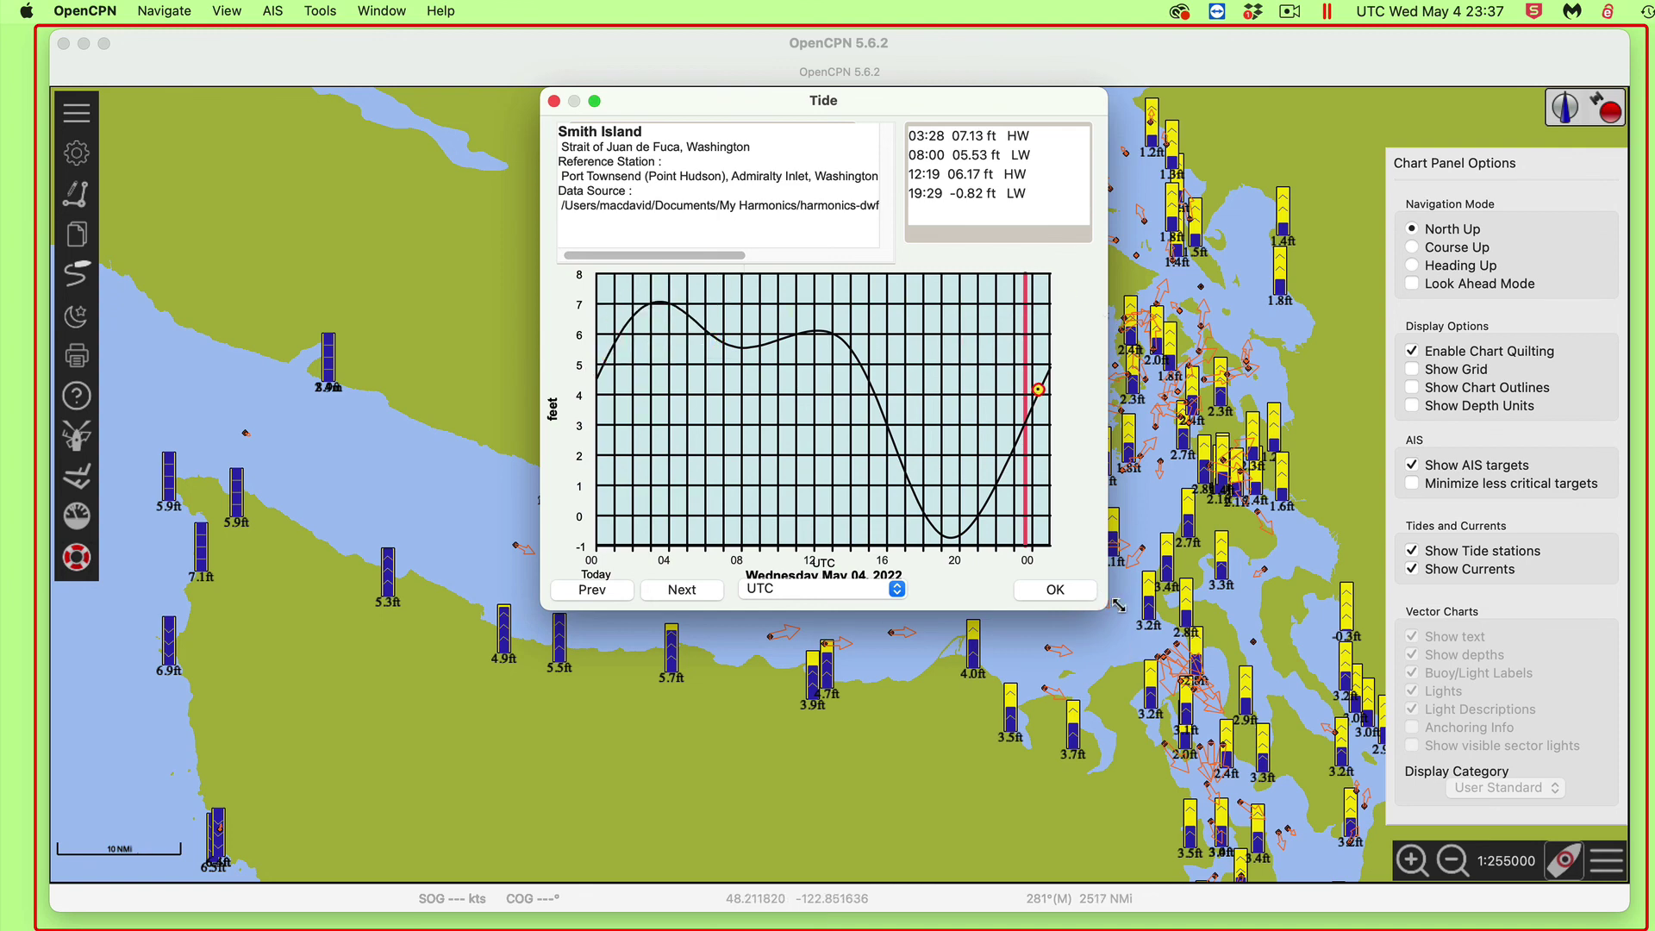
drag(1106, 609, 1581, 700)
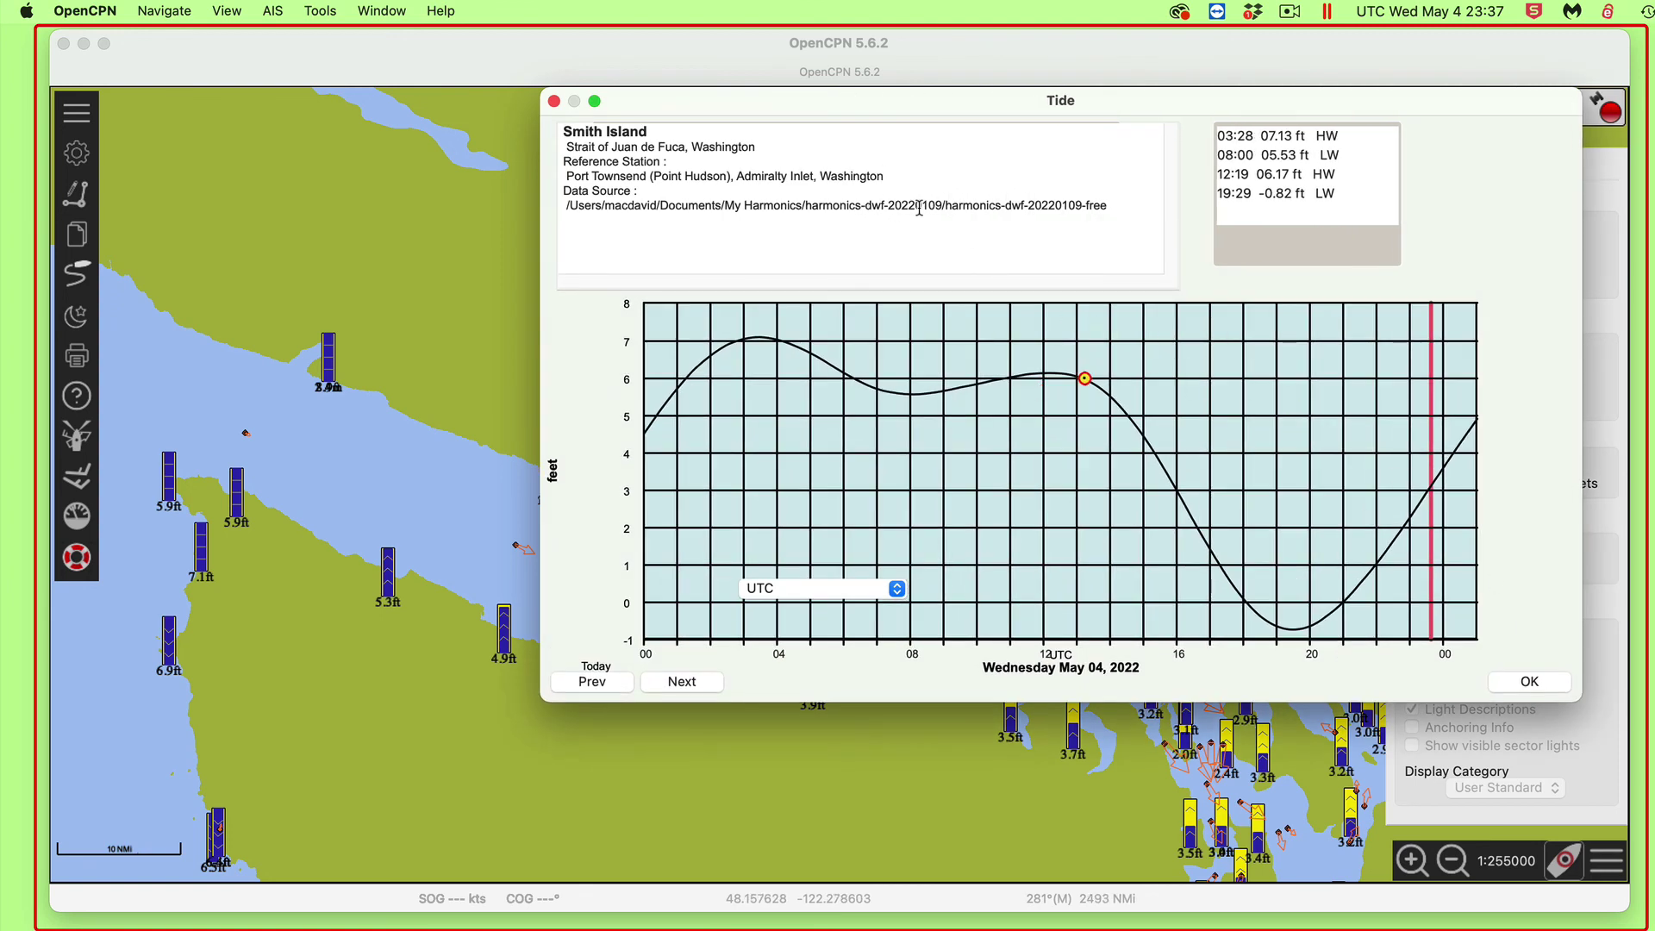
Step: Close the Smith Island Tide dialog and hide the Chart Panel Options
click(553, 101)
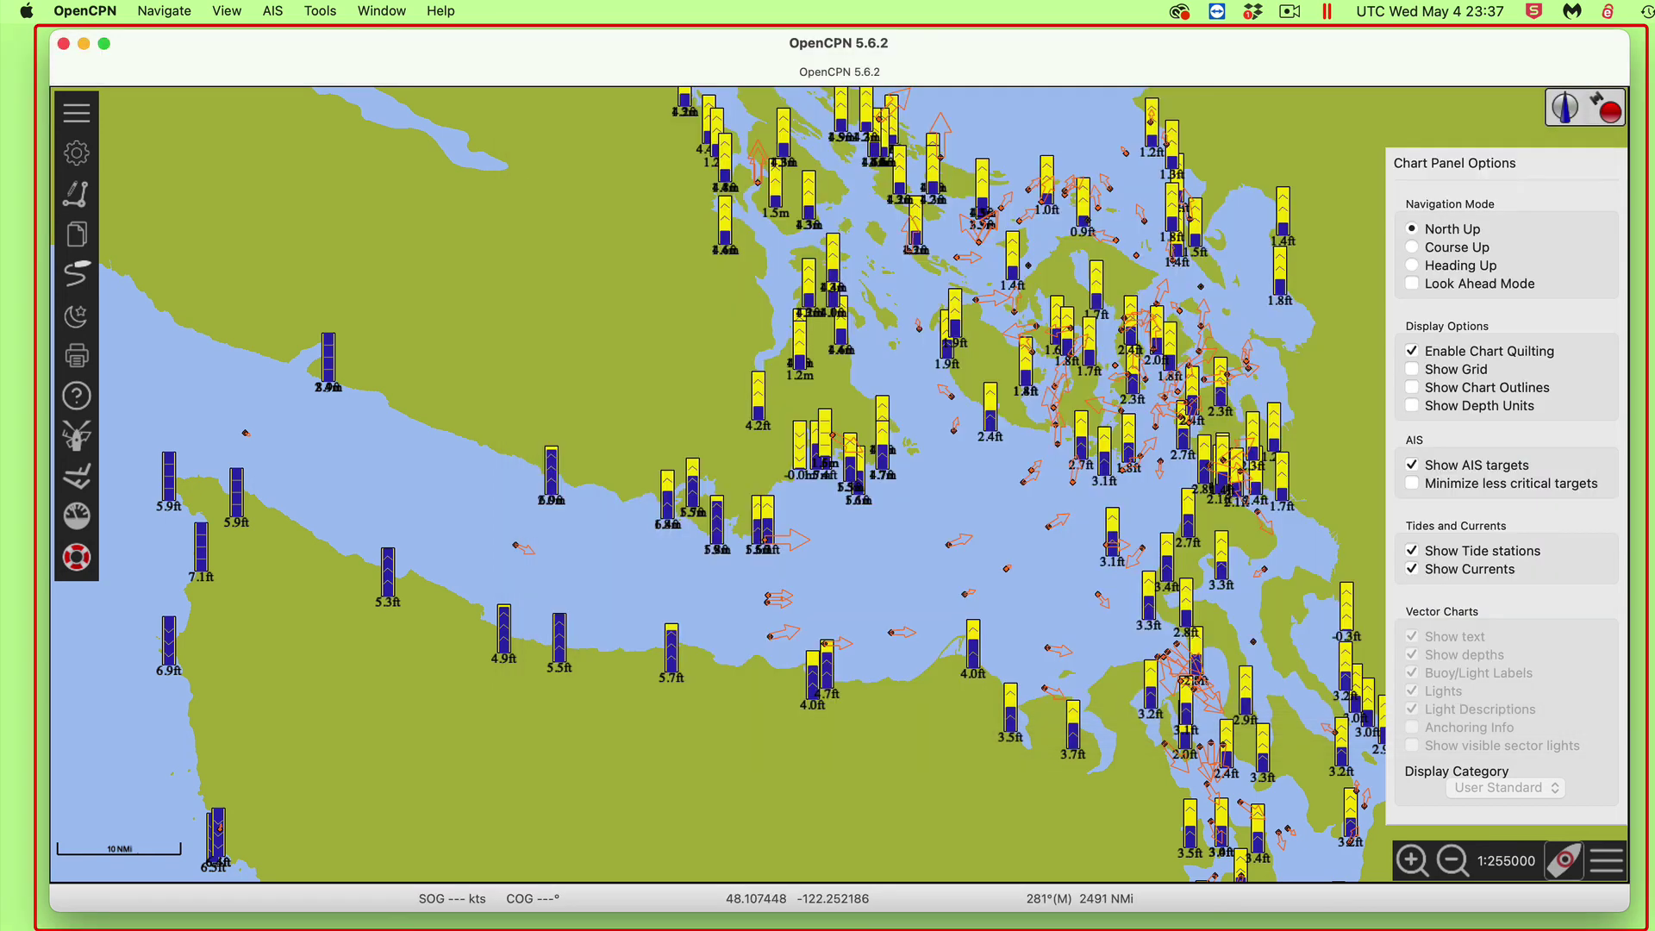
click(1607, 871)
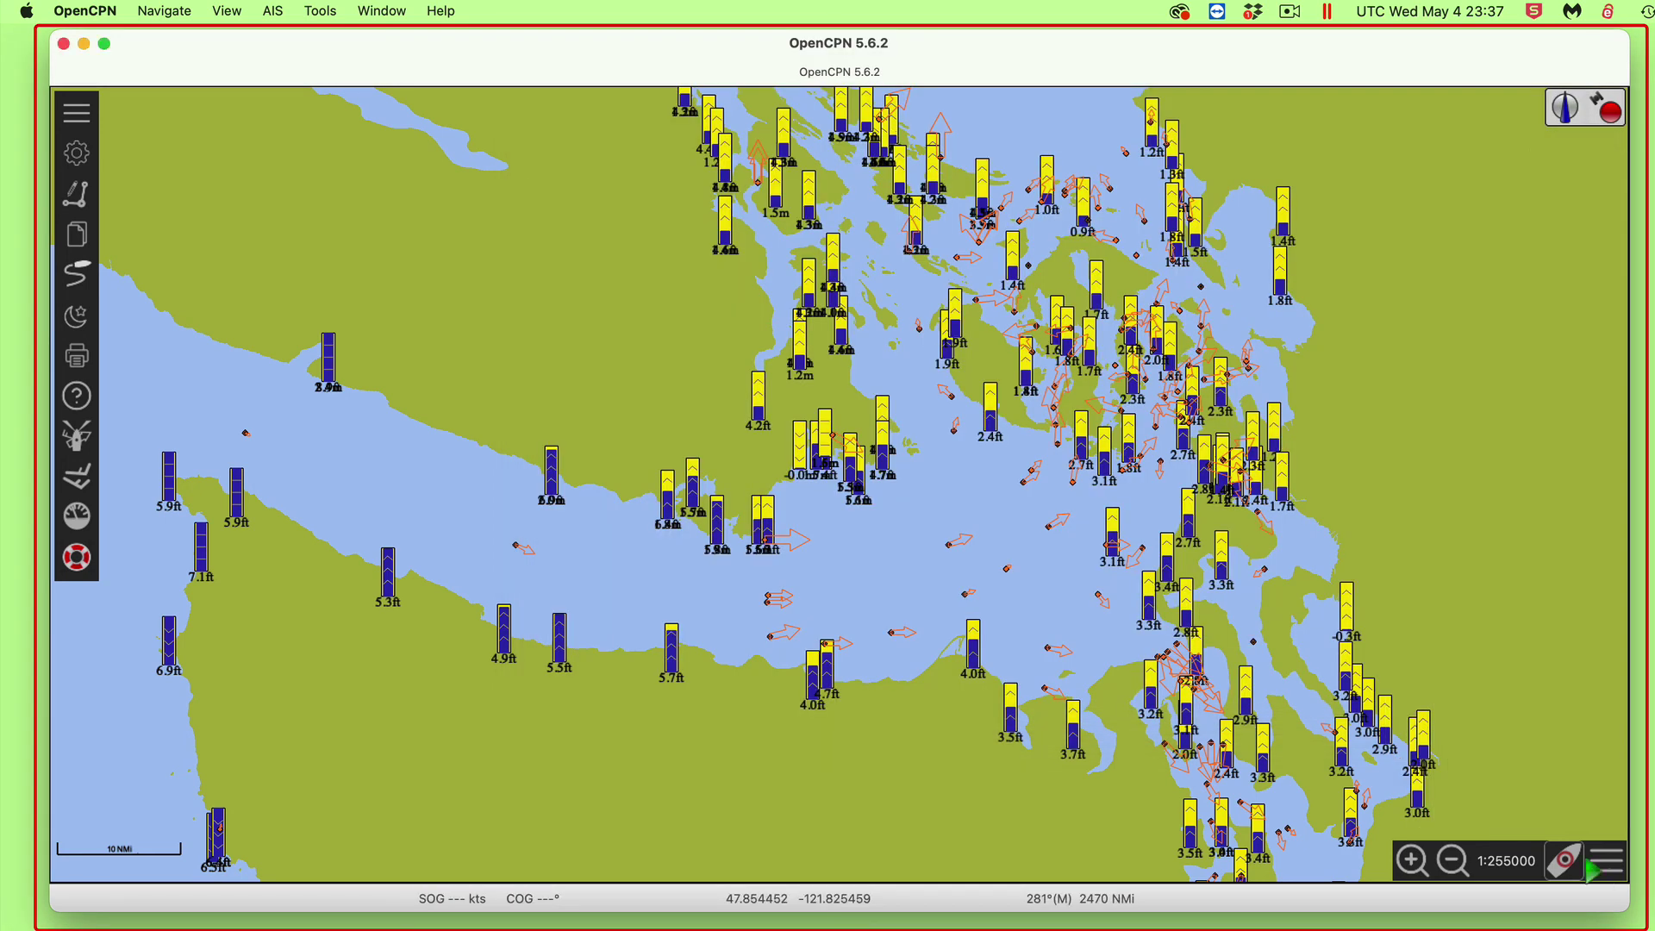